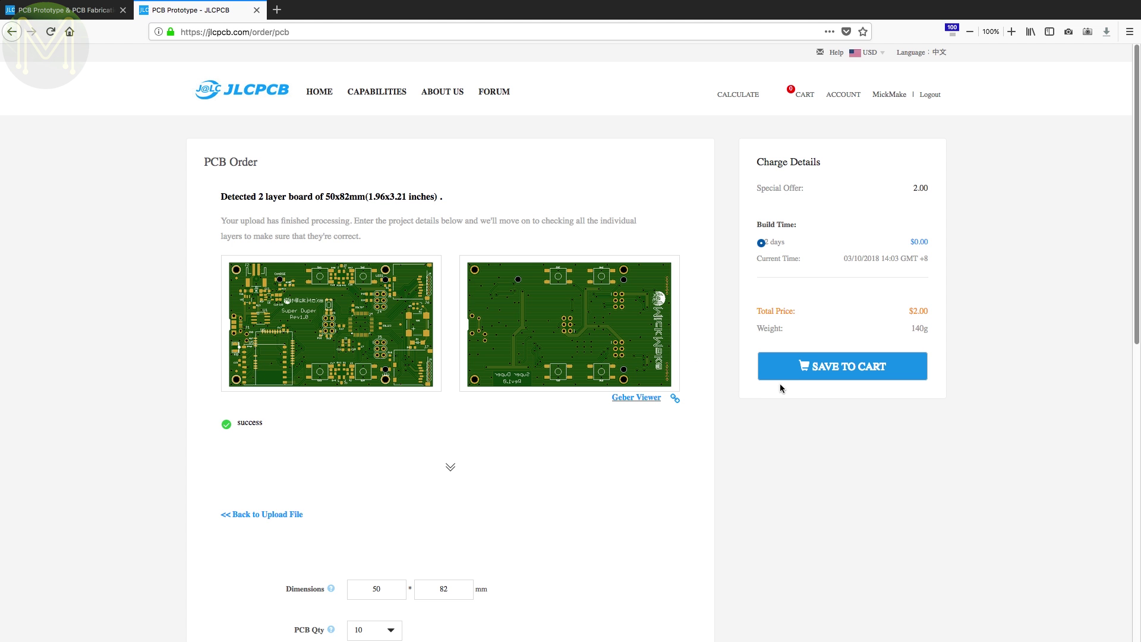
Add the 2-layer 50x82mm PCB order to the JLCPCB cart and expand its full specifications.
click(827, 367)
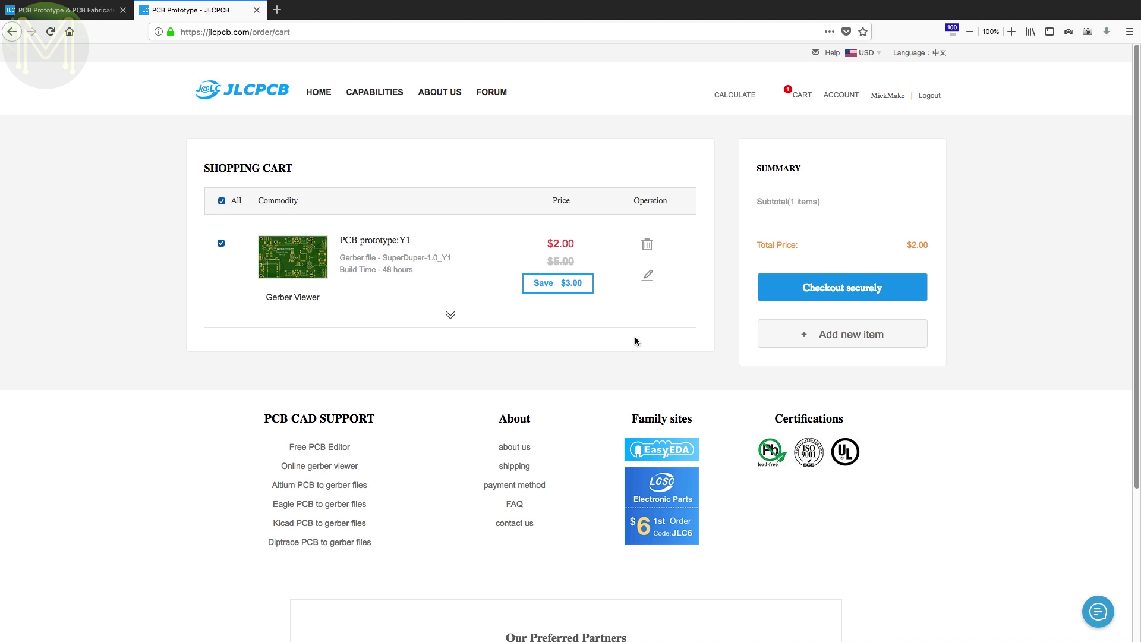
click(450, 315)
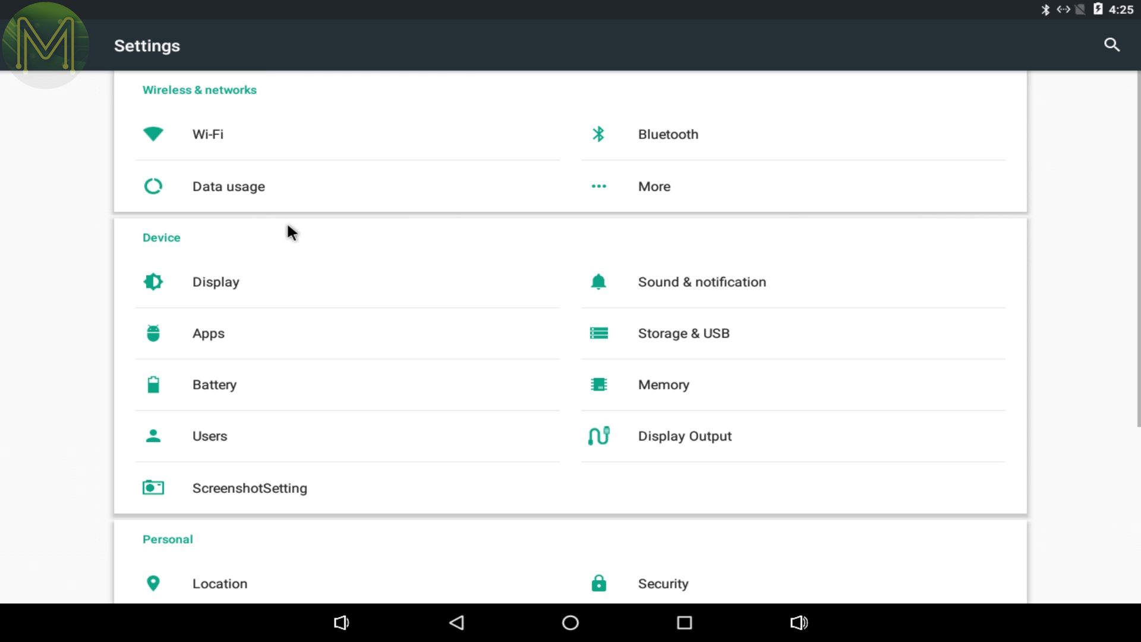
Review the Wi-Fi networks, Ethernet details, HDMI output resolutions and battery information in Settings.
click(212, 134)
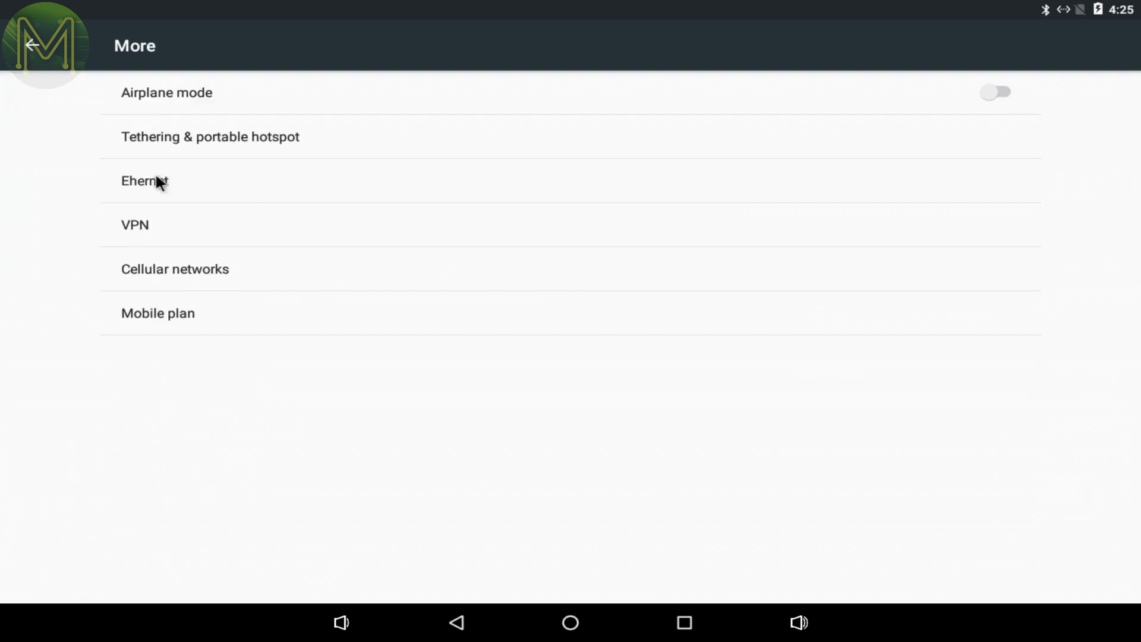
click(155, 179)
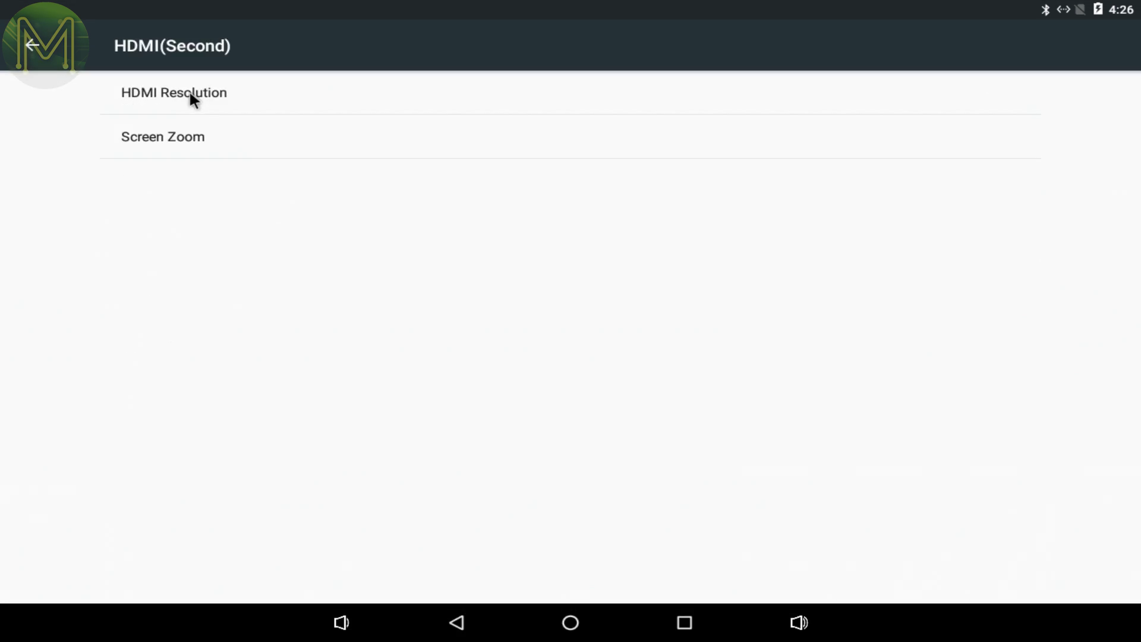
click(189, 90)
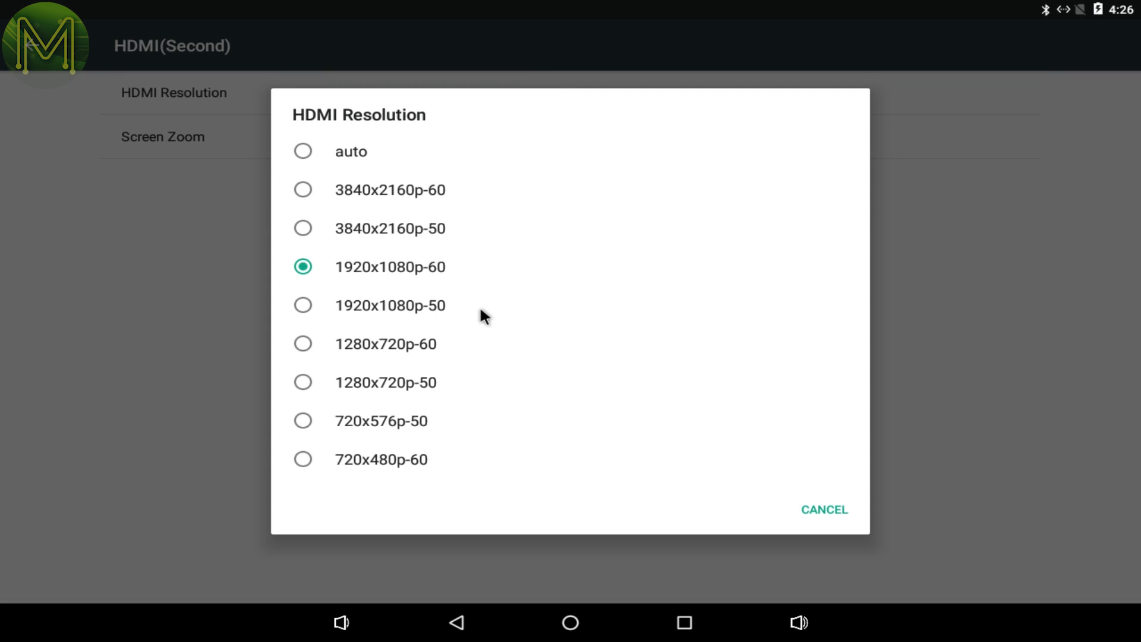
click(209, 384)
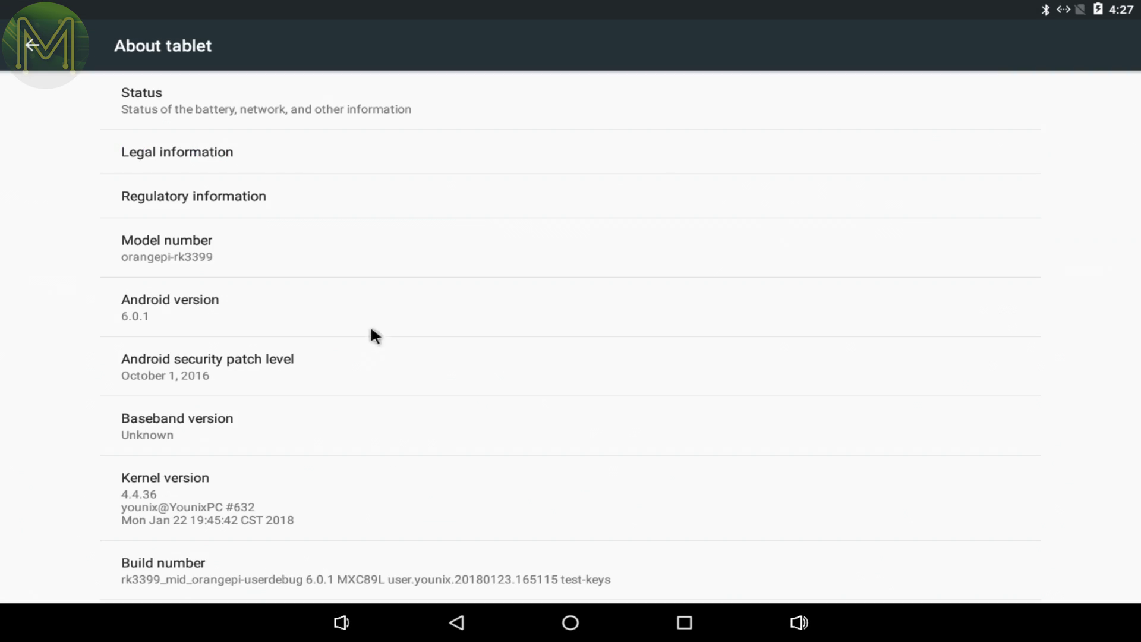
key(Escape)
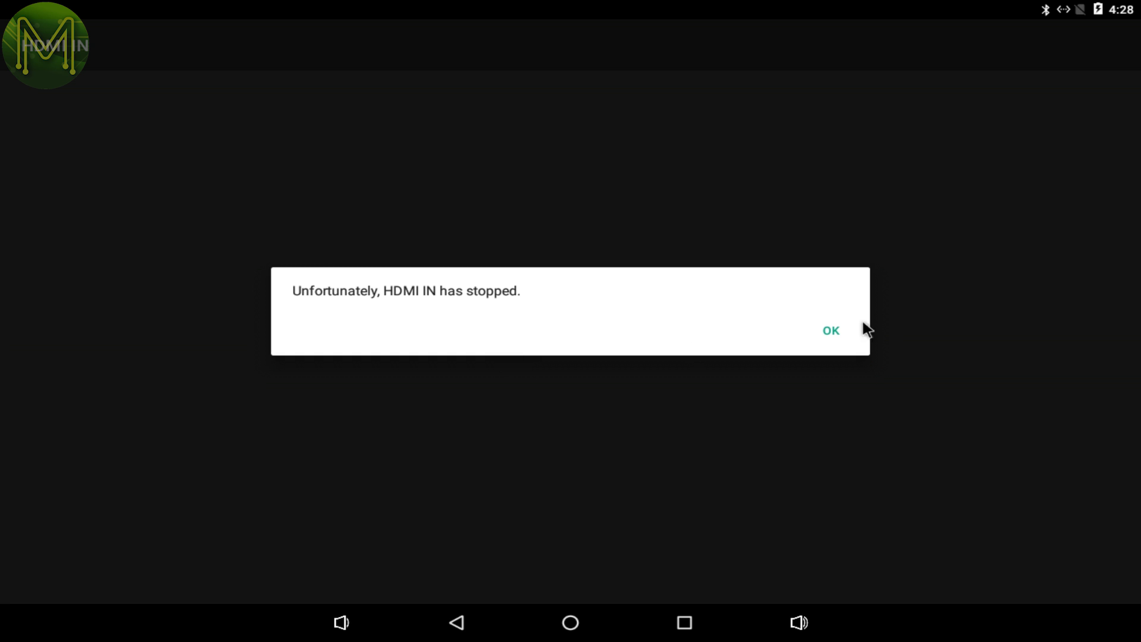
click(831, 331)
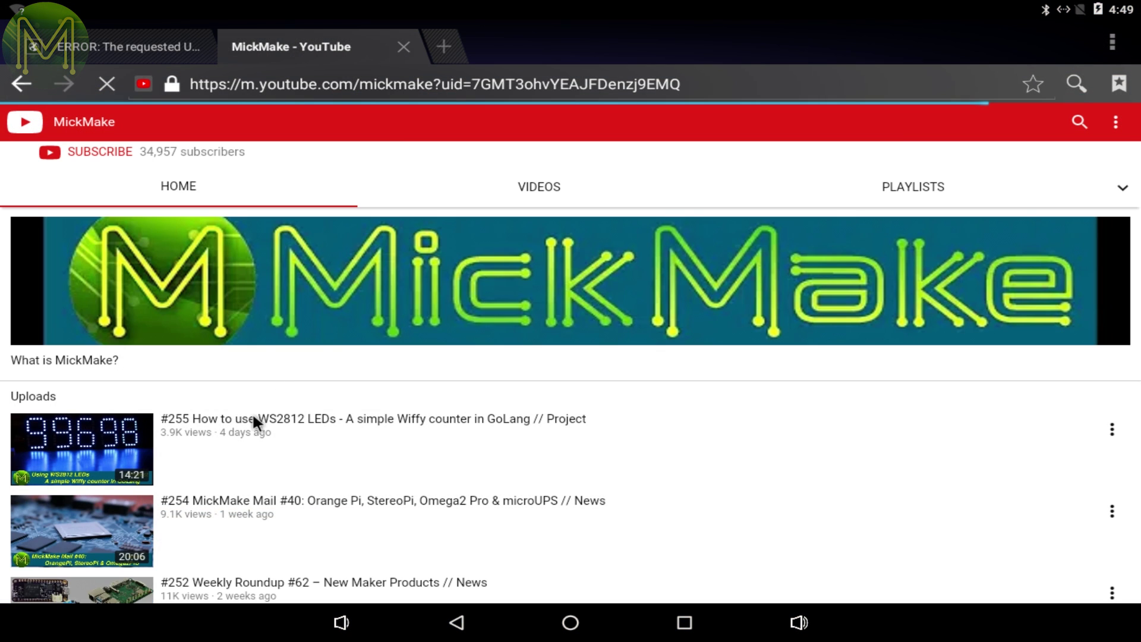
Open the #255 WS2812 LEDs video on MickMake's YouTube page, then close the unresponsive browser.
click(253, 418)
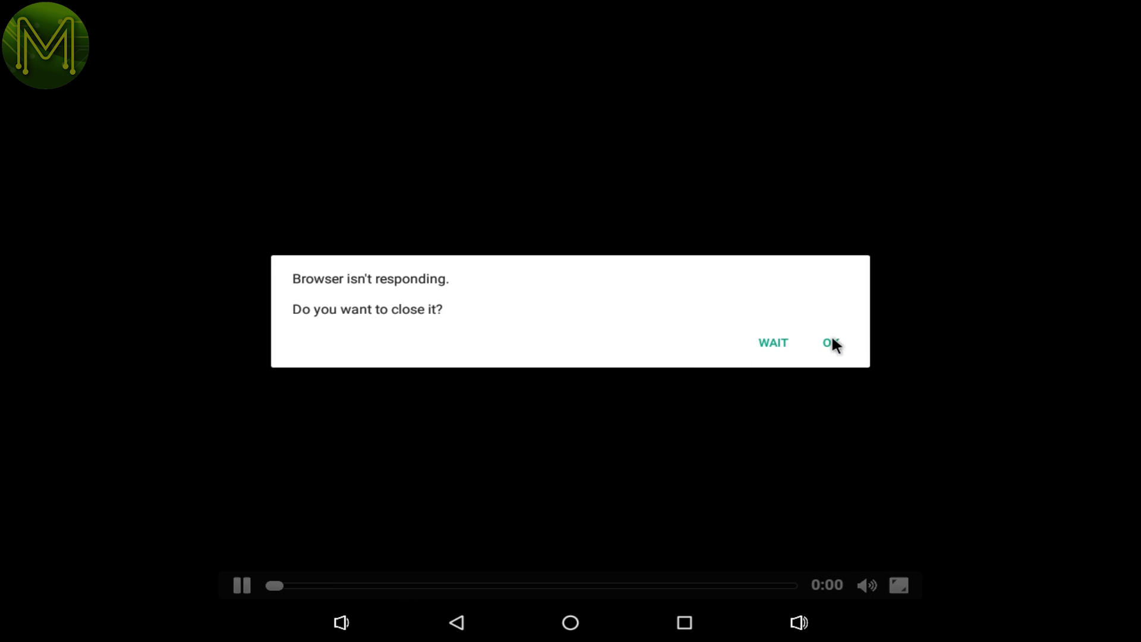
click(832, 337)
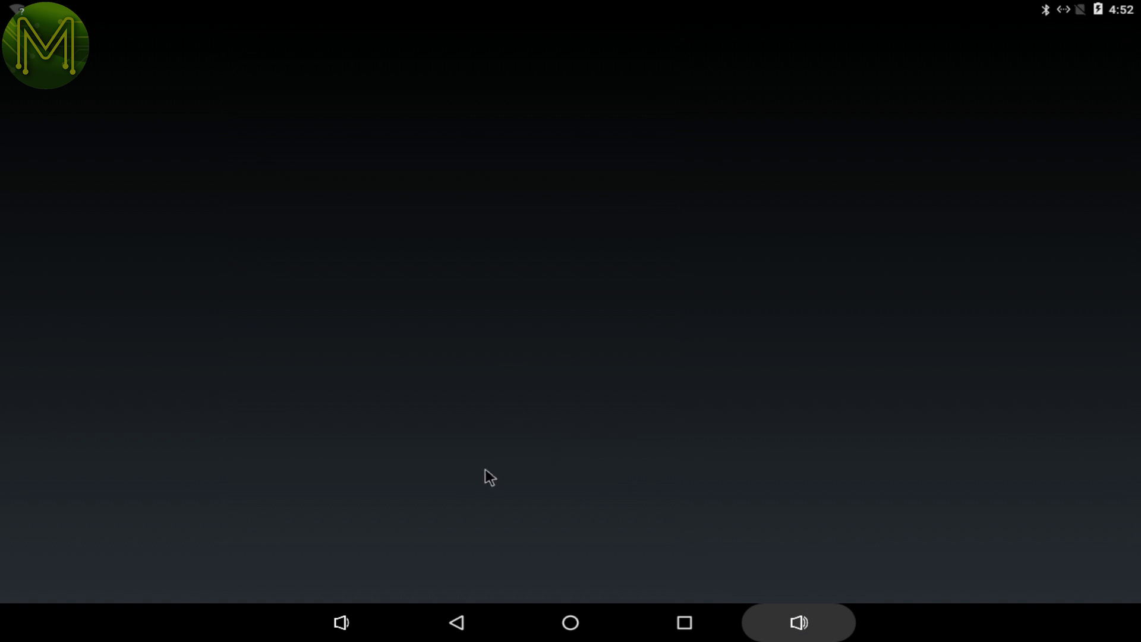
Connect the board to the saved phone-hotspot network under Settings > Wi-Fi.
click(655, 628)
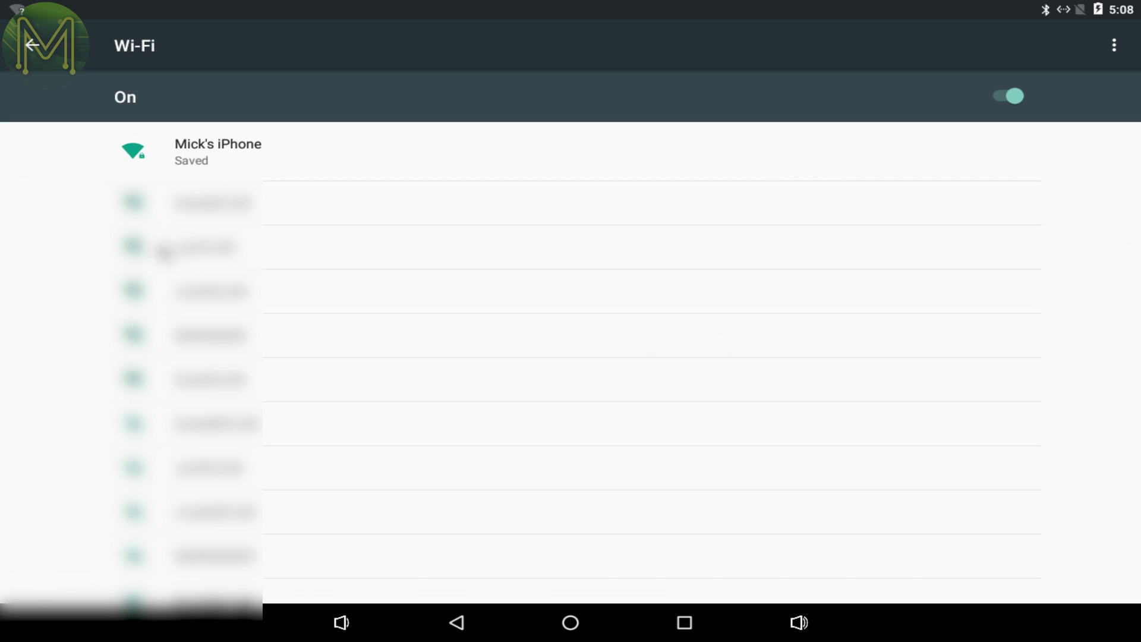
click(217, 149)
click(833, 349)
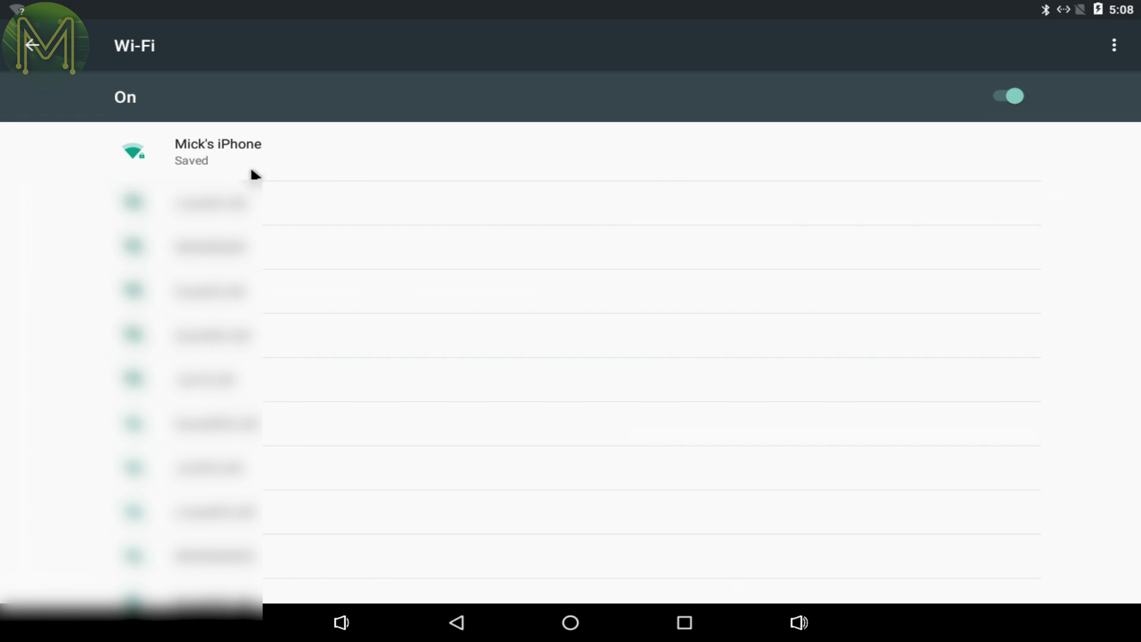
click(282, 158)
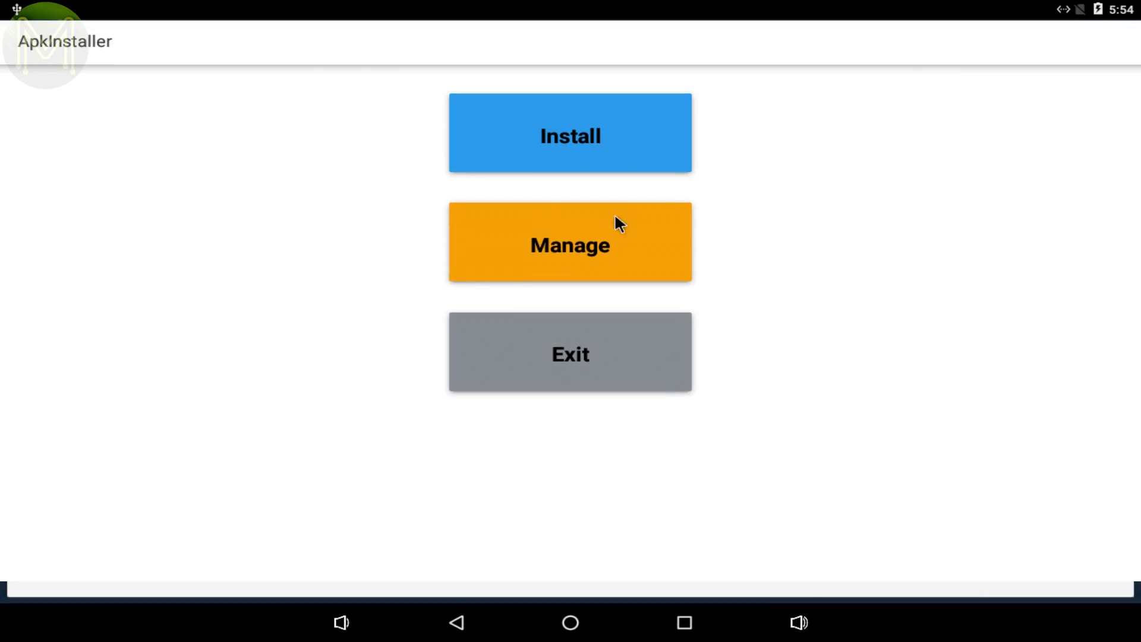
Install the com.android.vending Play Store APK from USB Memory and launch it.
click(596, 139)
click(120, 220)
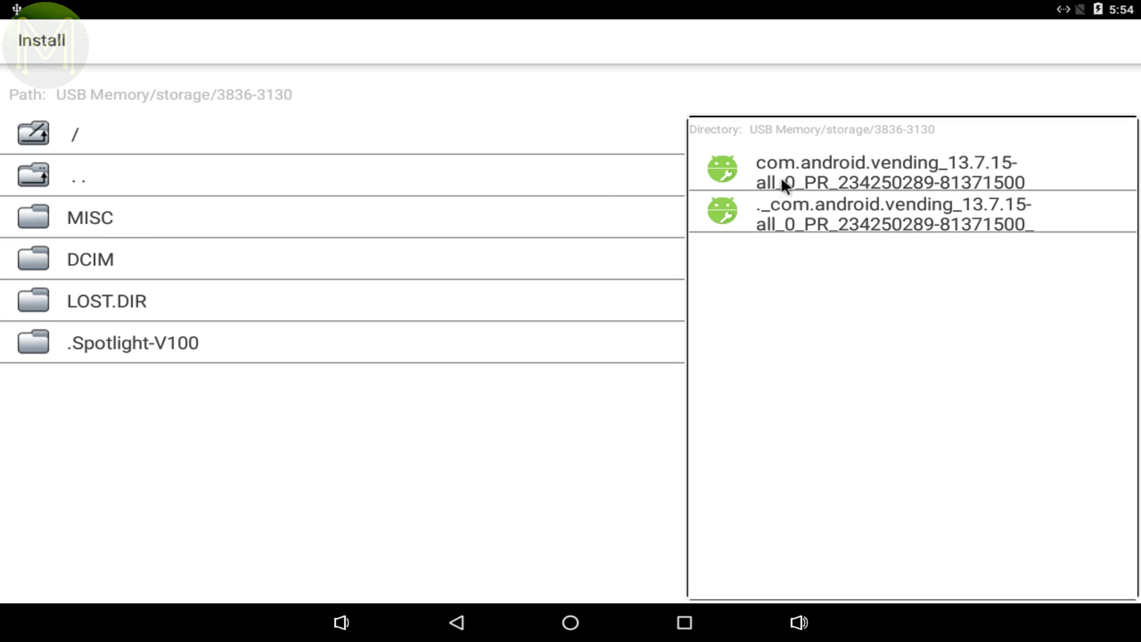
click(853, 161)
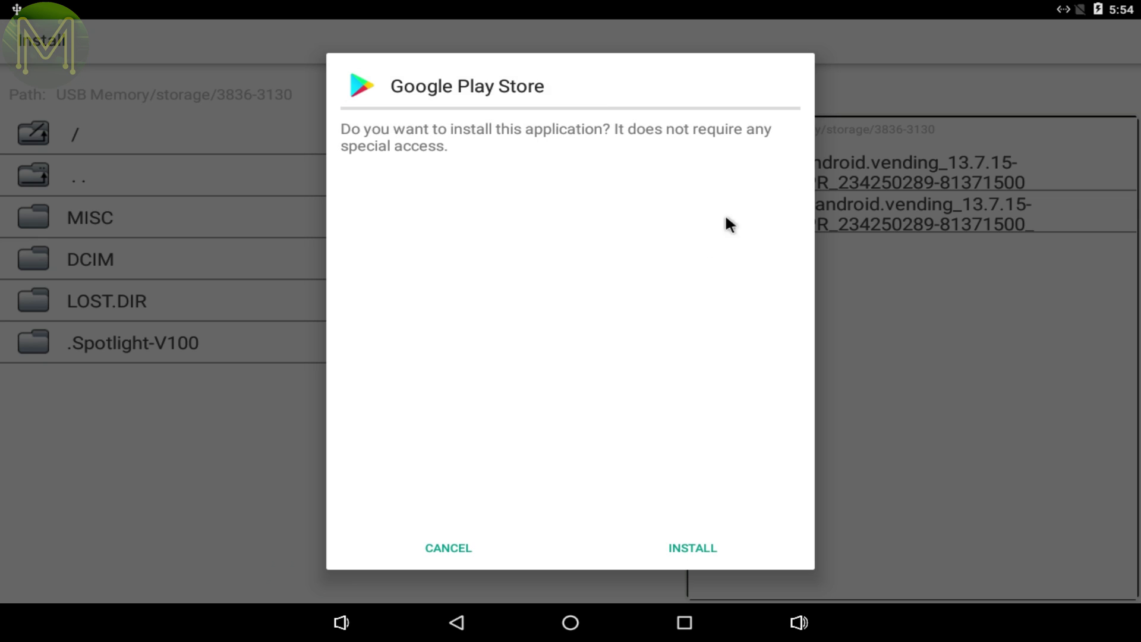
click(668, 547)
click(685, 548)
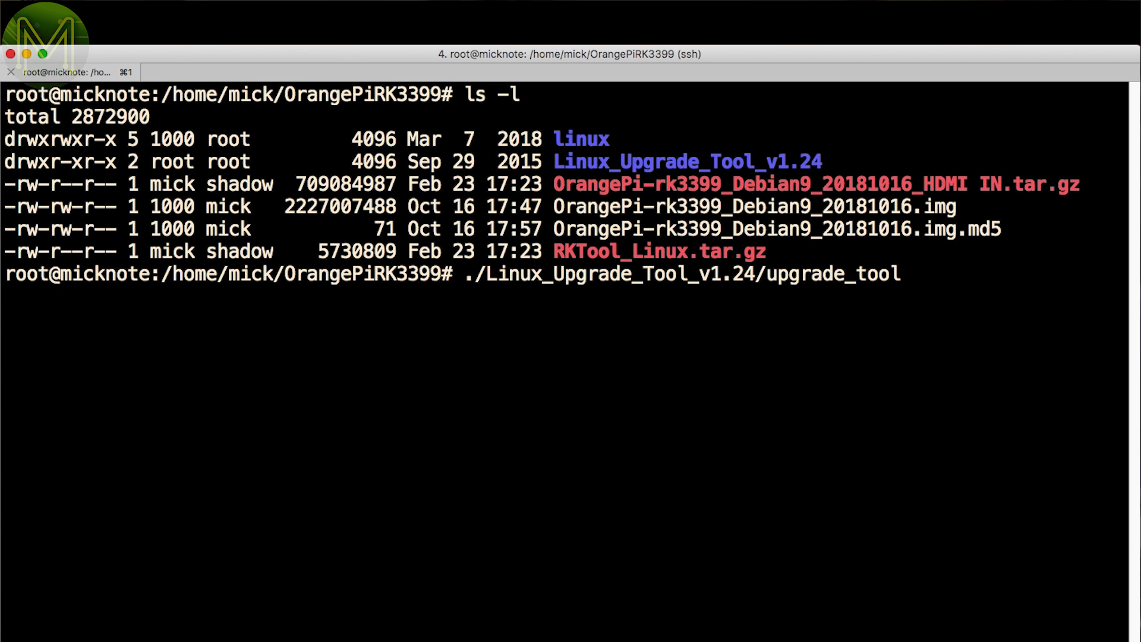
Run upgrade_tool and install the libudev1:i386 package, confirming the installation.
key(Return)
text(apt-get install libudev1:i386)
key(Return)
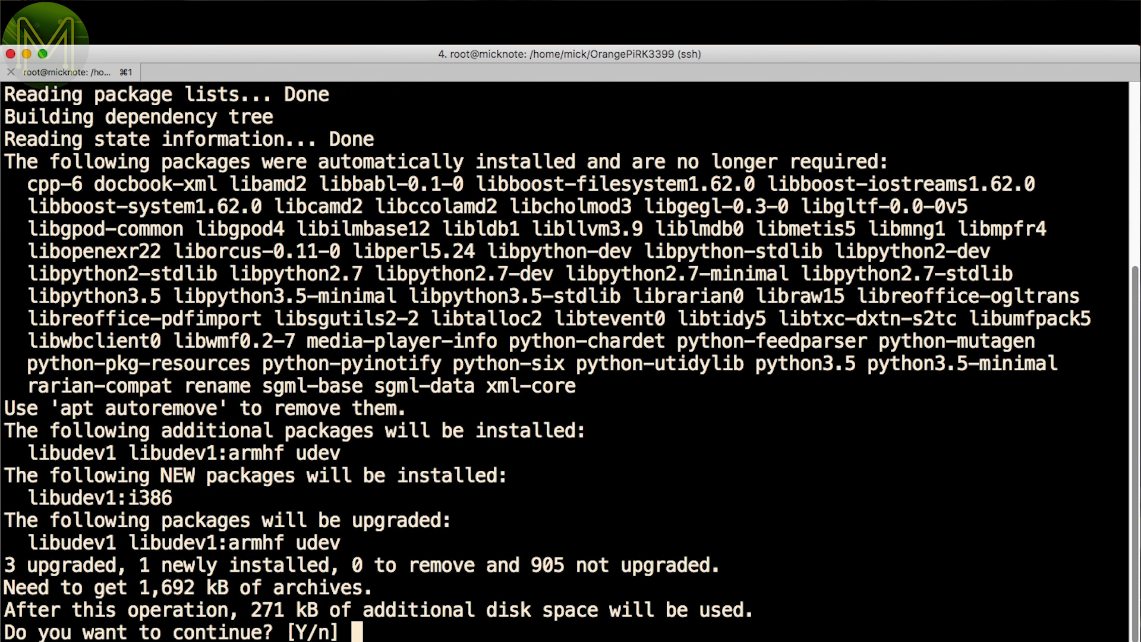
key(Return)
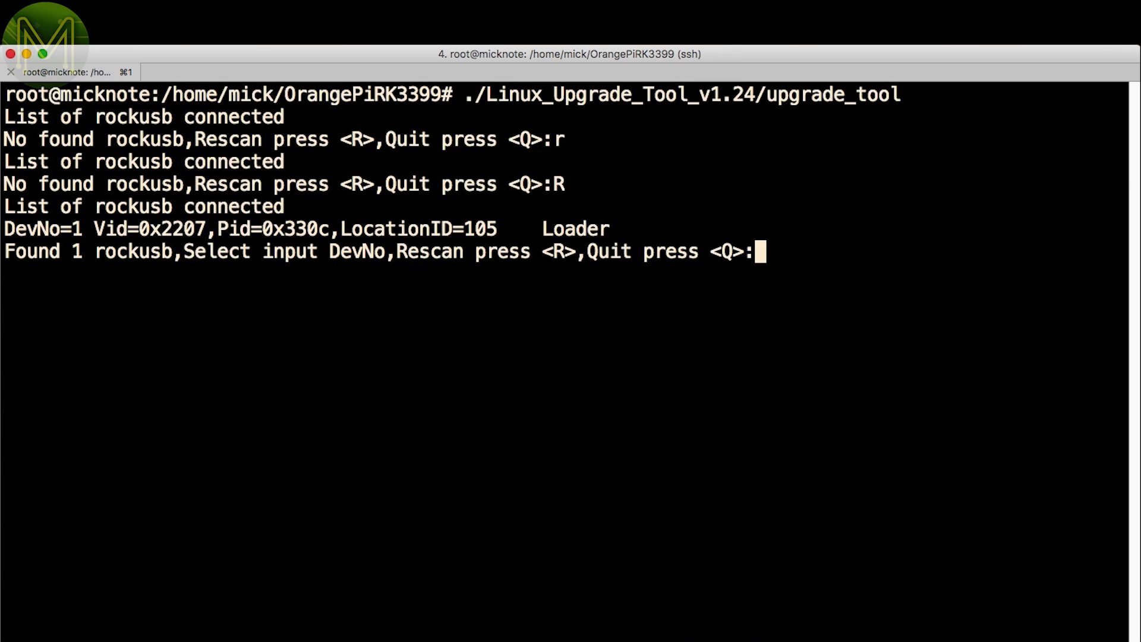
Select rockusb device 1 and flash OrangePi-rk3399_Debian9_20181016.img with uf.
text(1)
key(Return)
text(uf OrangePi-rk3399_Debian9_20181016.img)
key(Return)
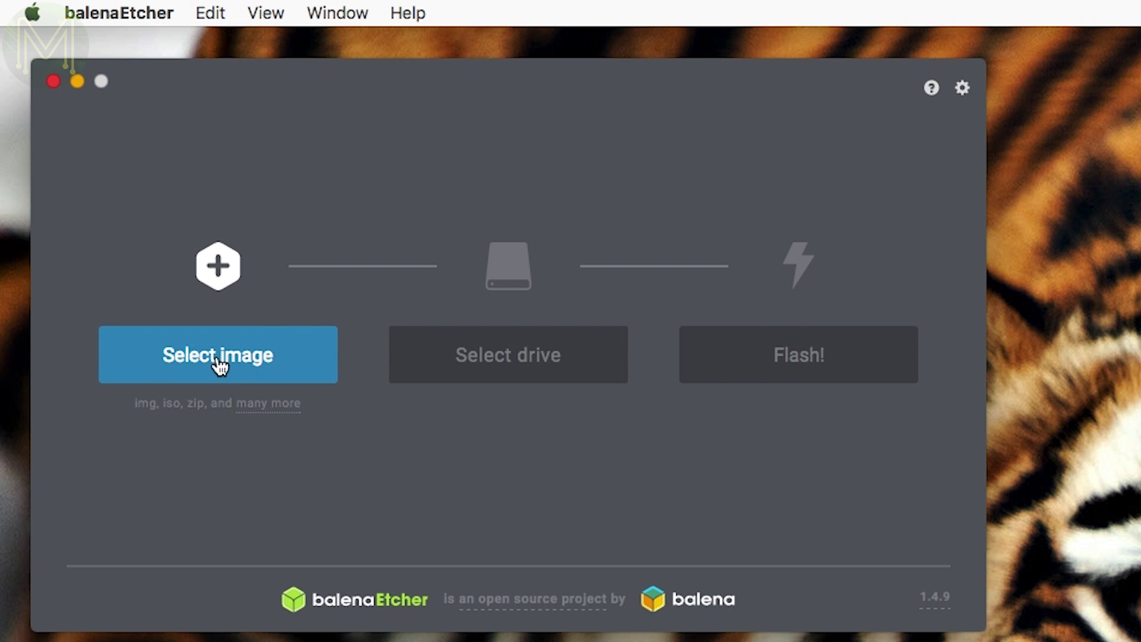
Log in as root over SSH to 10.0.0.216 and list the board's /dev/video* devices.
click(218, 364)
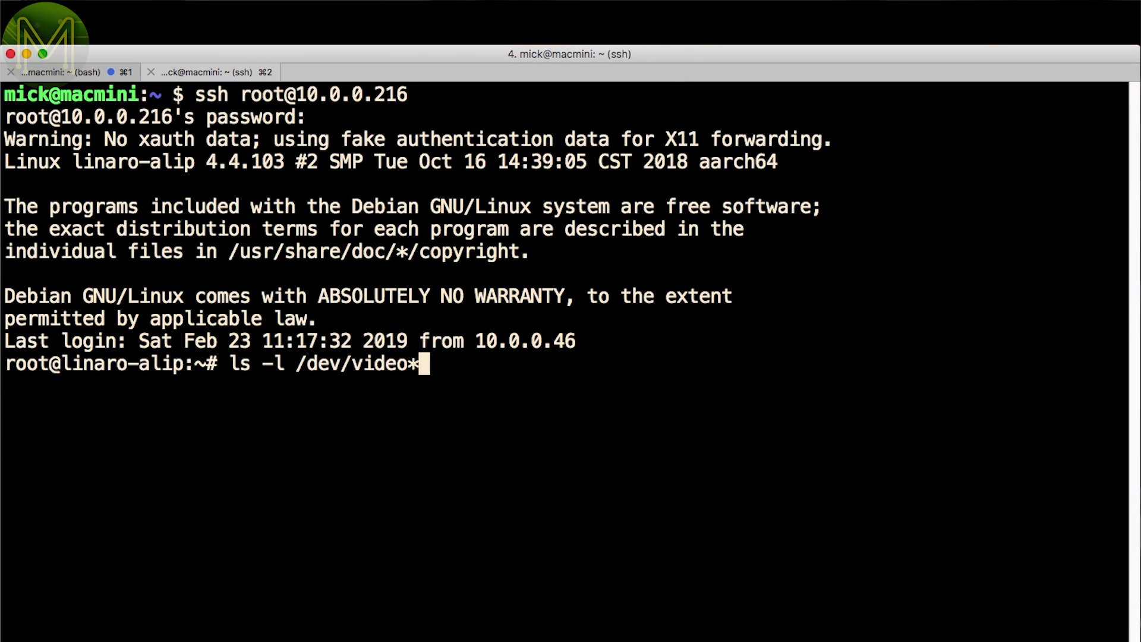
key(Return)
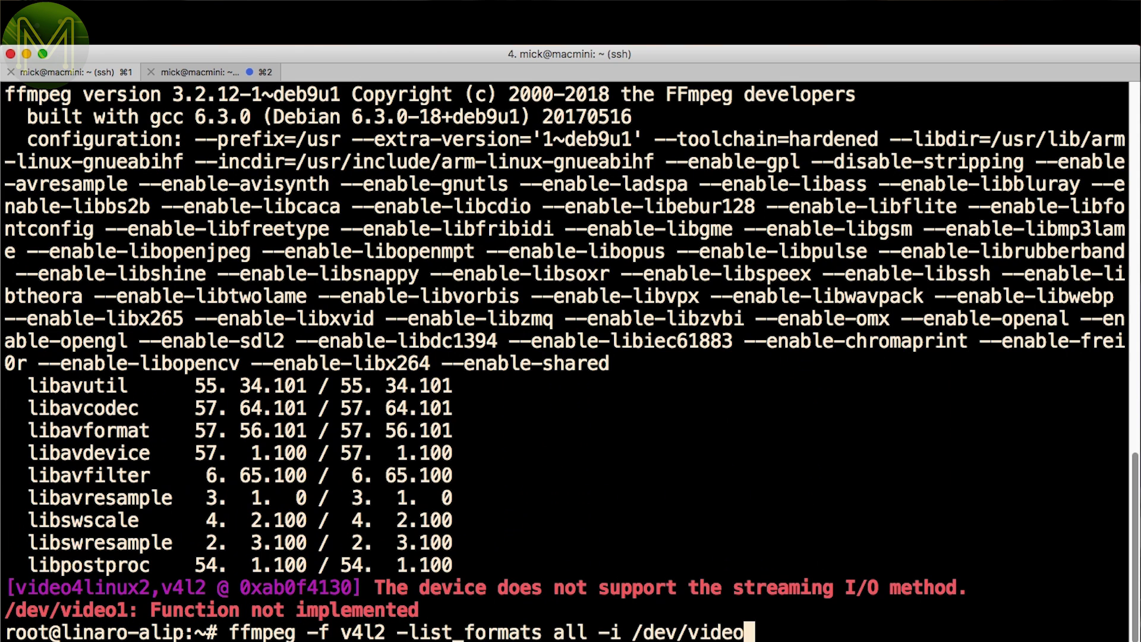
Run ffmpeg list_formats against /dev/video2 to show its raw and compressed capture formats.
text(2)
key(Return)
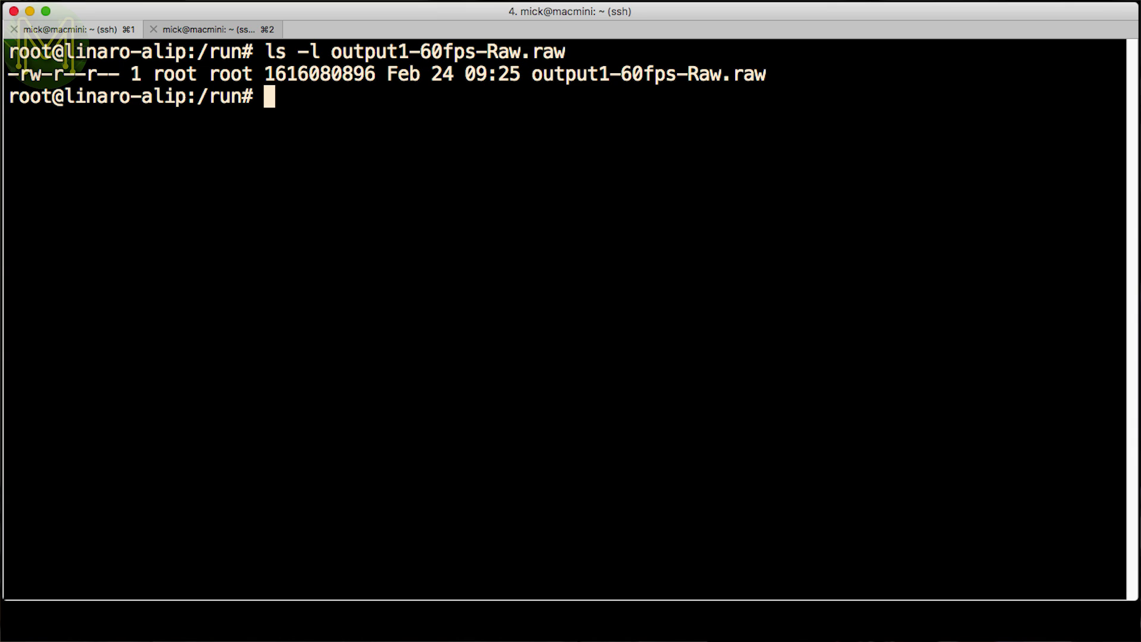
Confirm output1-60fps-Raw.raw is about 1.6 GB with ls -lh, then run i2cdetect -l.
text(ls -lh output1-60fps-Raw.raw)
key(Return)
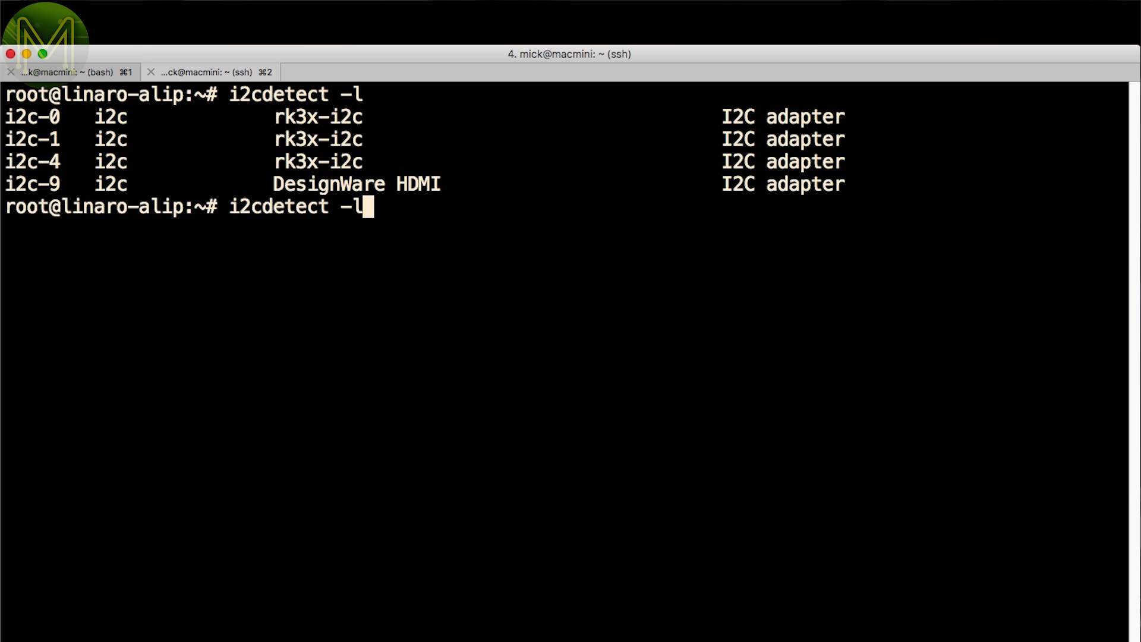
Scan I2C buses 0, 1, 4 and 9 with i2cdetect -y and check for /dev/spi* devices.
text(i2cdetect -y 0)
key(Return)
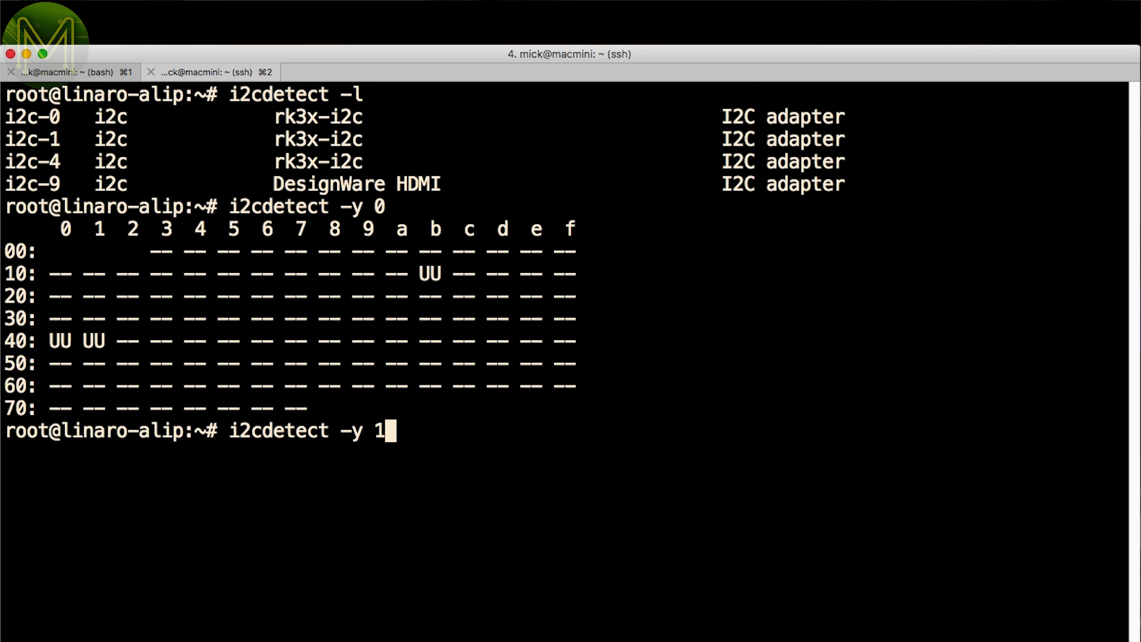
key(Return)
text(i2cdetect -y 4)
key(Return)
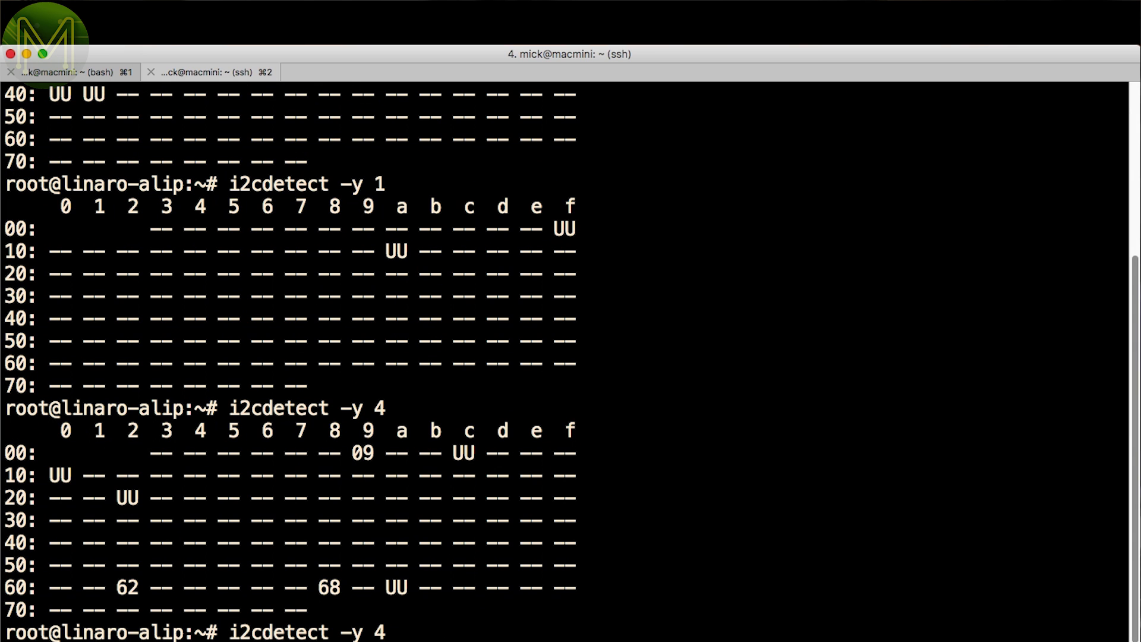
text(i2cdetect -y 9)
key(Return)
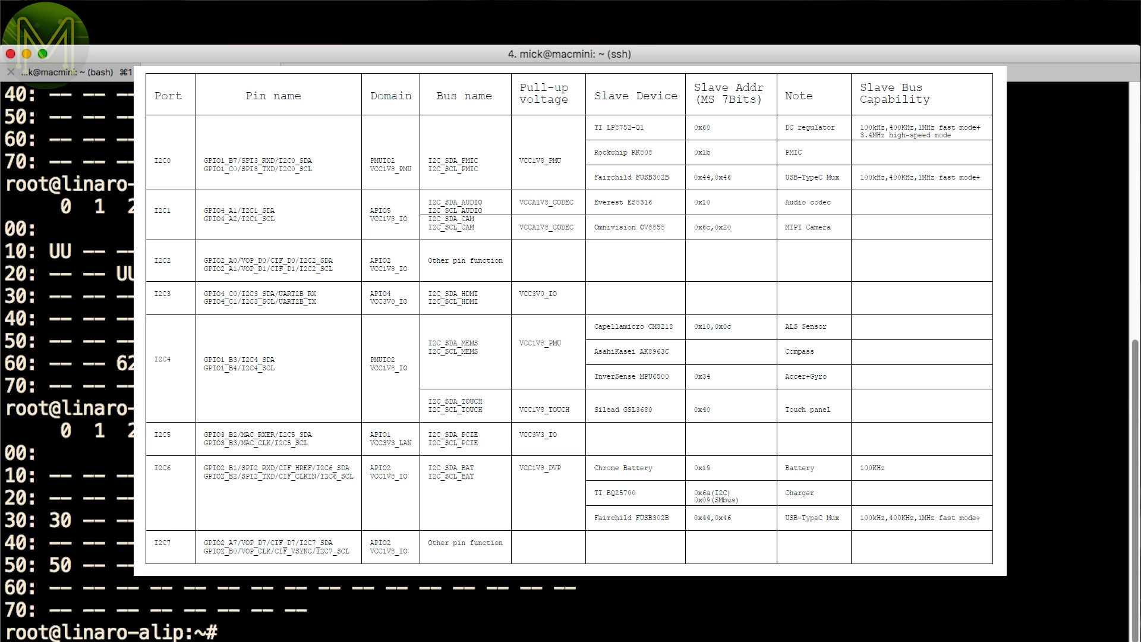
text(ls -l /dev/spi*)
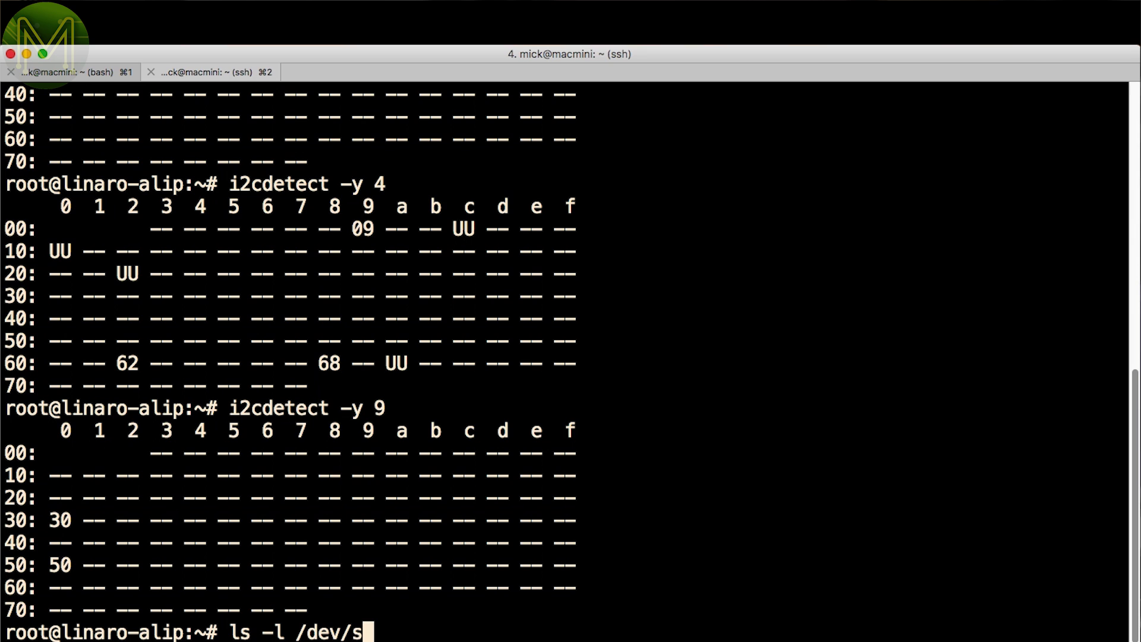
key(Return)
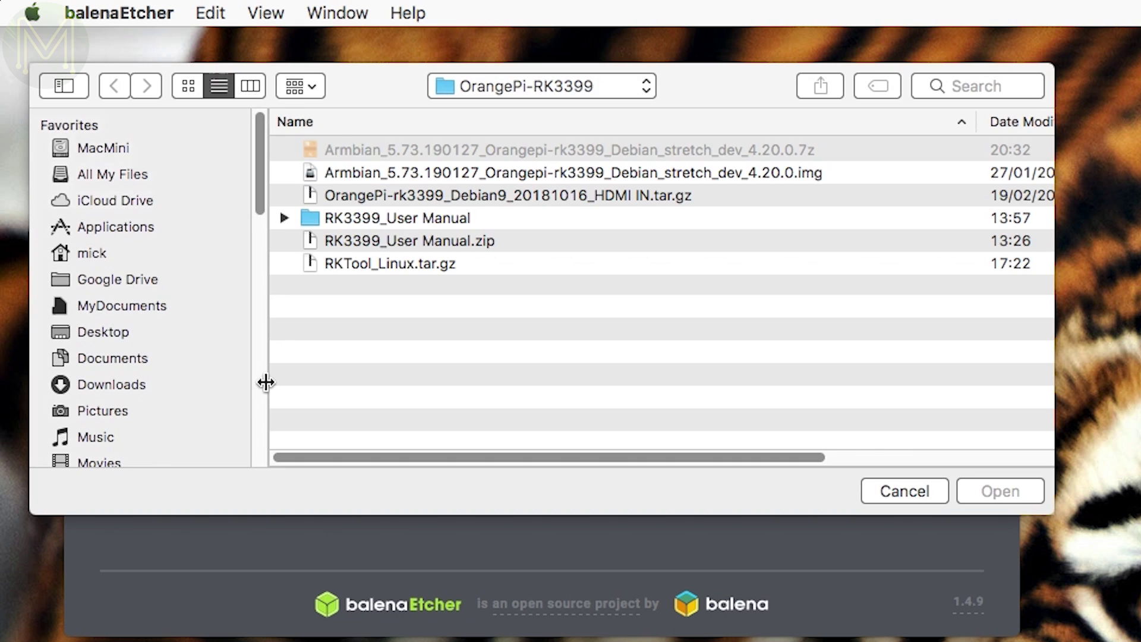
Pick Armbian_5.73.190127_Orangepi-rk3399_Debian_stretch_dev_4.20.0.img as the flash source, then submit the new root password.
click(822, 172)
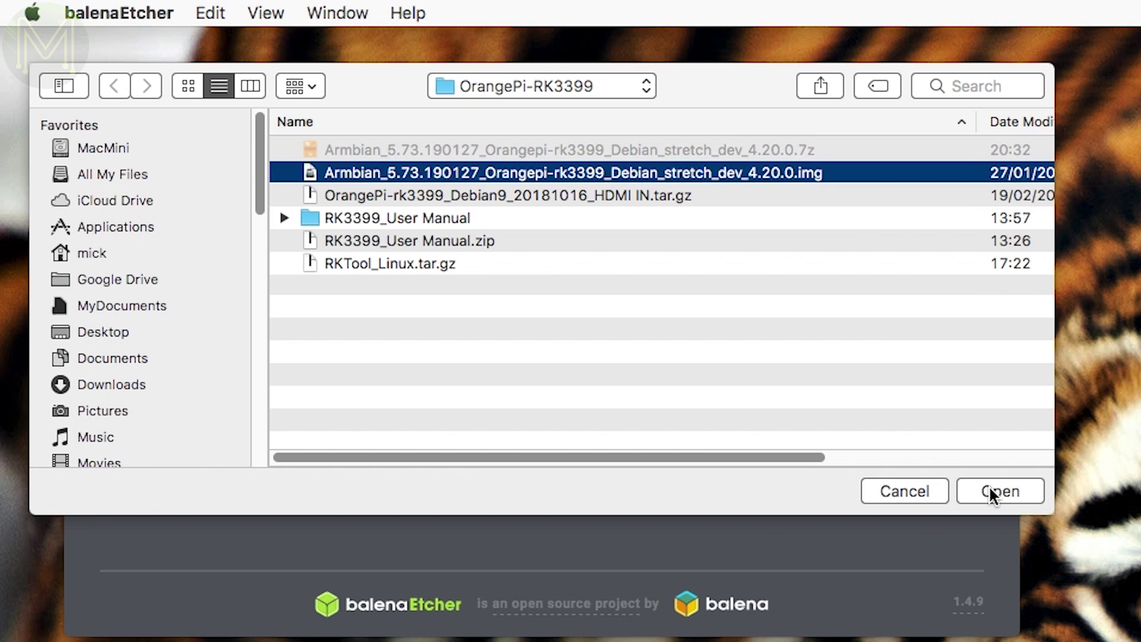
click(989, 490)
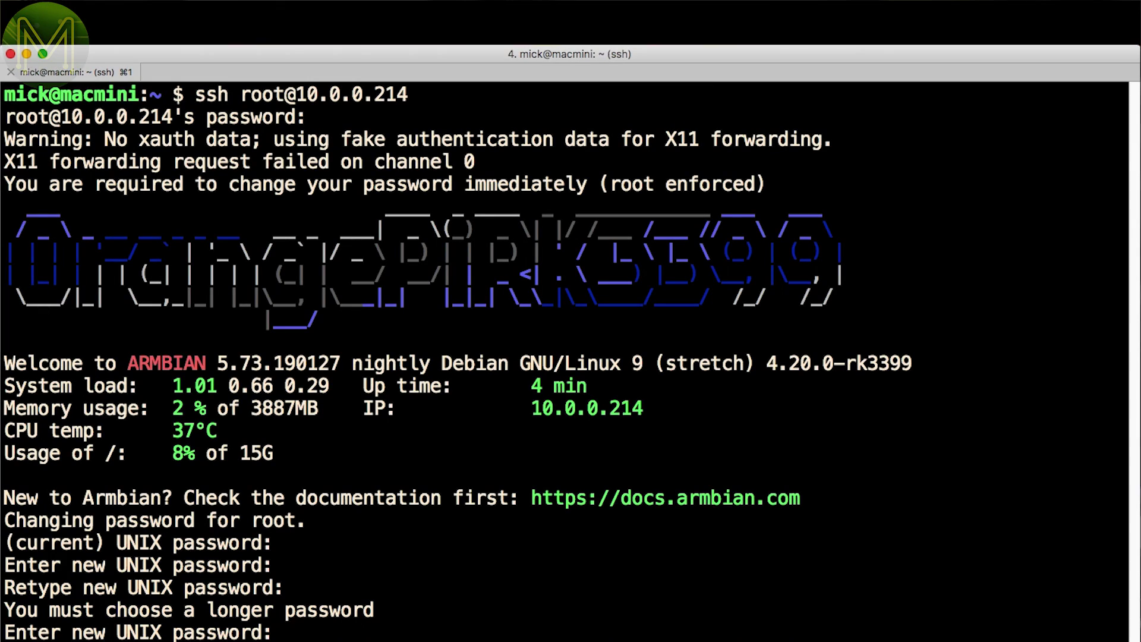
Set the new account password, accept default user details, skip the no-internet warning, and power off.
key(Return)
key(Return)
key(Return)
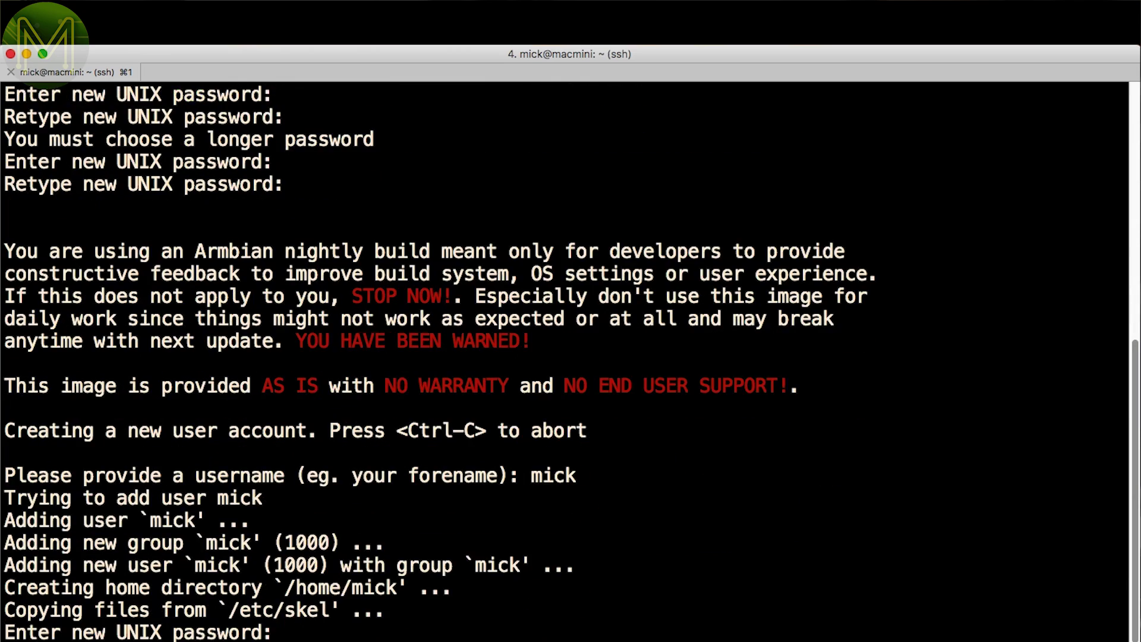
key(Return)
key(Return)
key(Return)
key(Return)
key(Return)
key(Return)
key(Return)
key(Return)
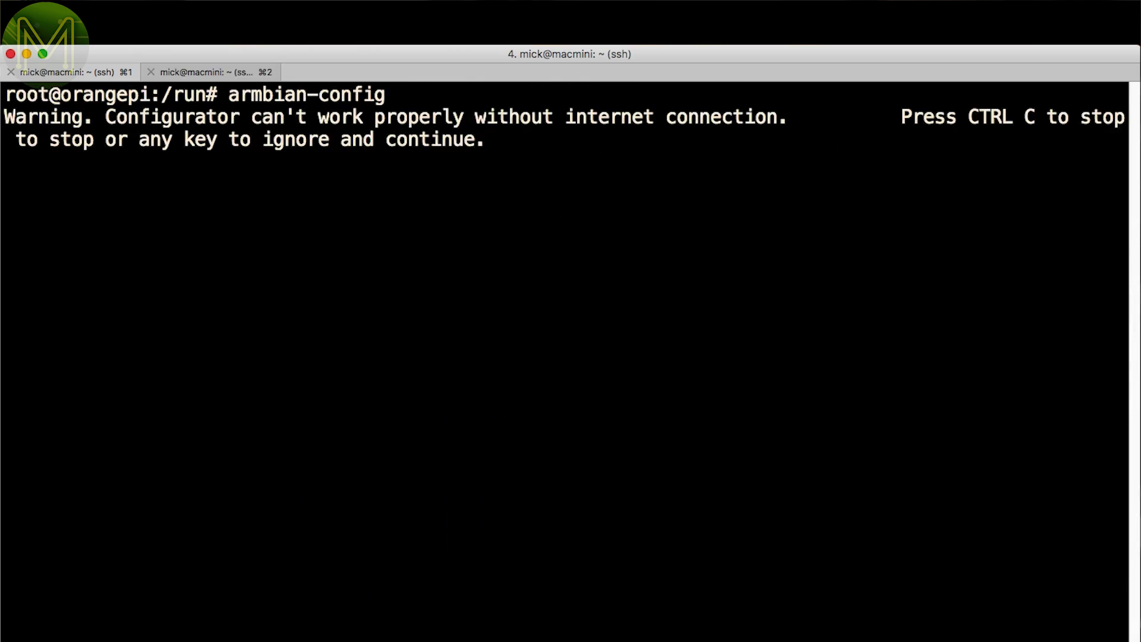
key(Return)
key(Return)
key(Return)
key(Return)
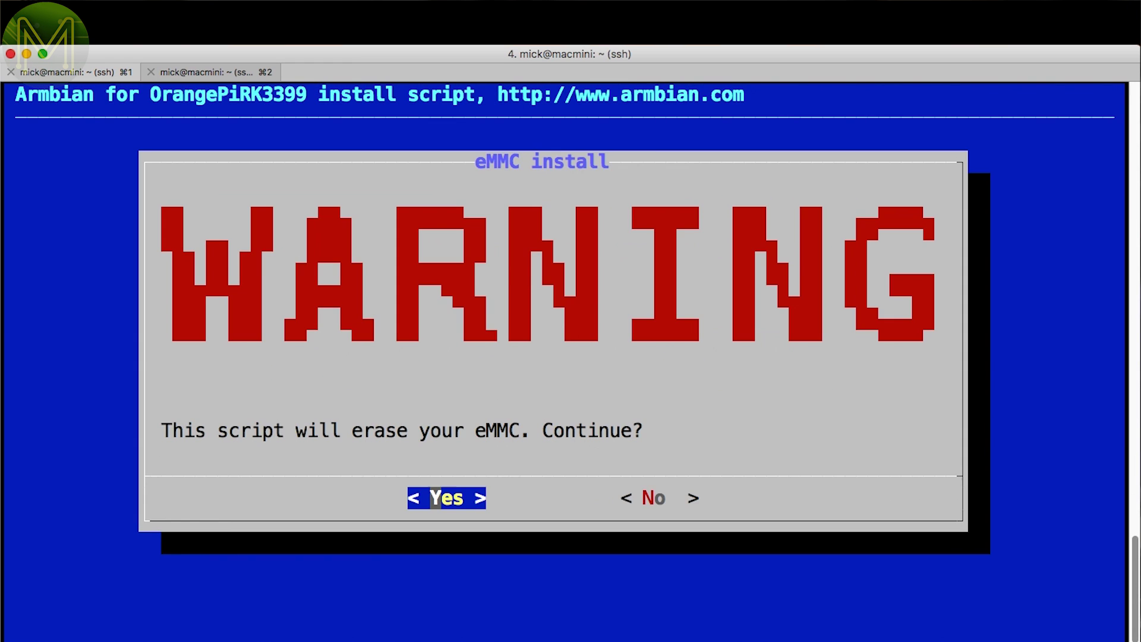
key(Return)
key(Return)
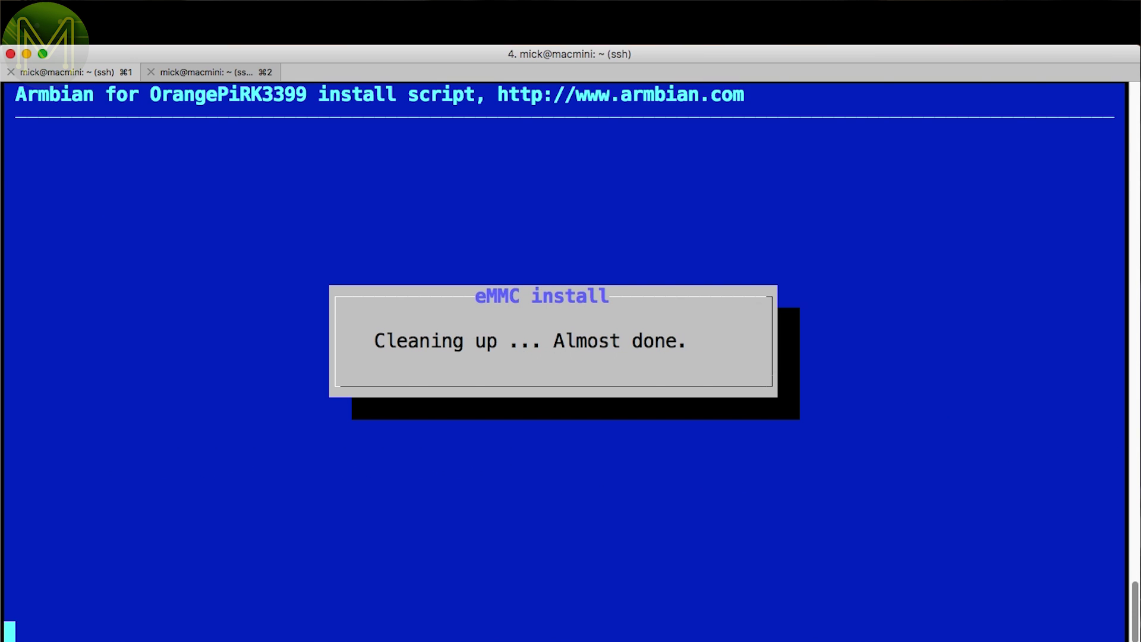
key(Return)
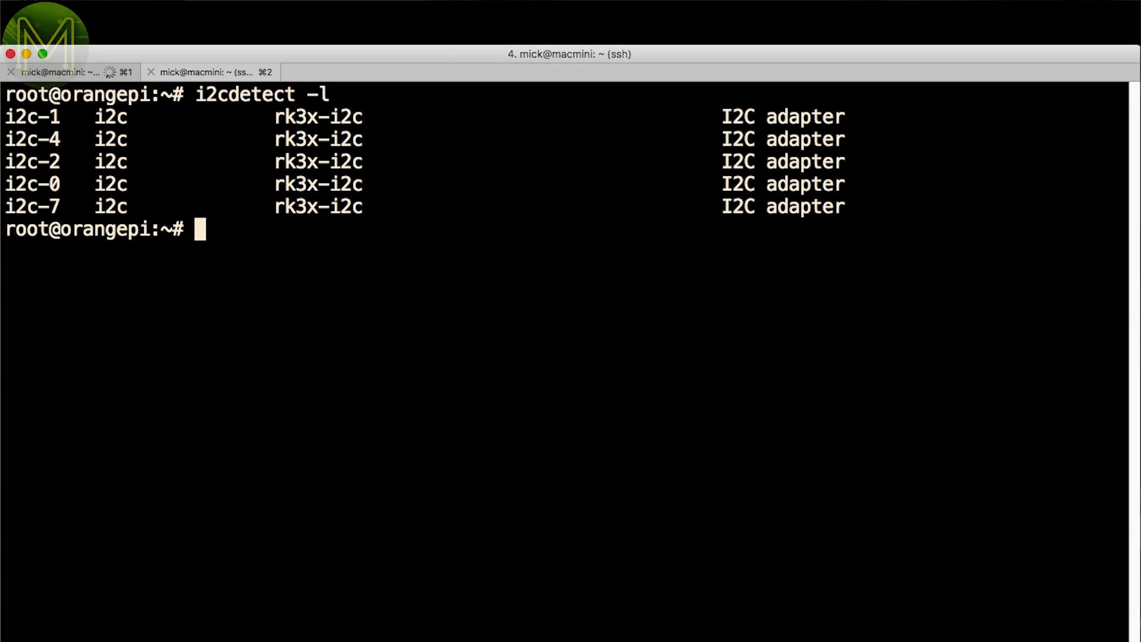
Scan I2C buses 0 and 1 with i2cdetect -y.
key(Up)
key(BackSpace)
text(y 0)
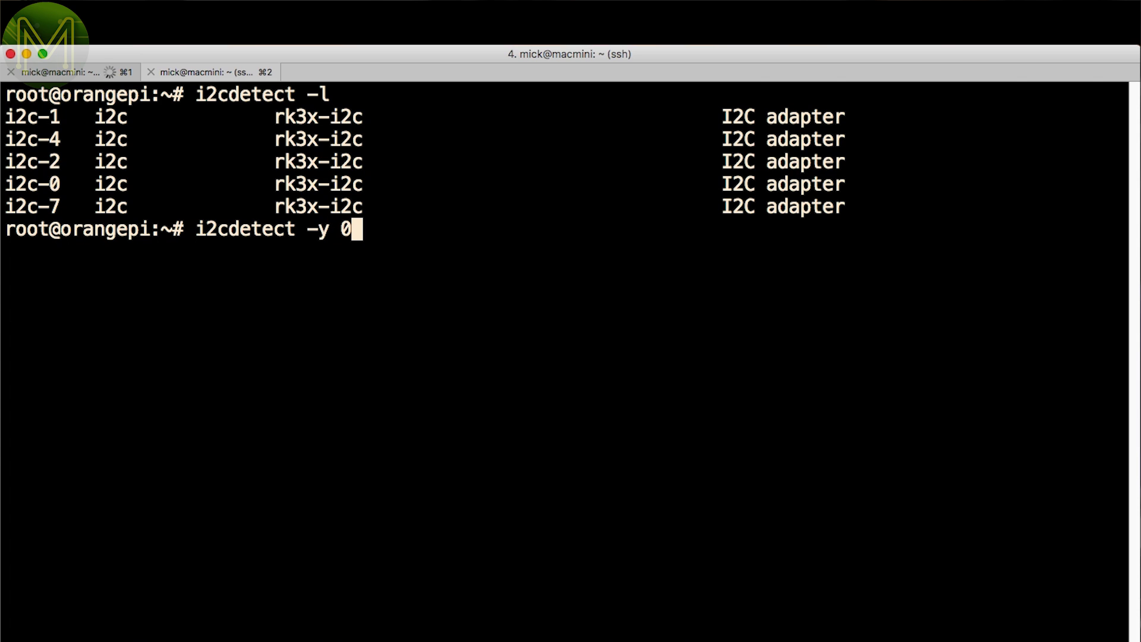
key(Return)
key(Up)
key(BackSpace)
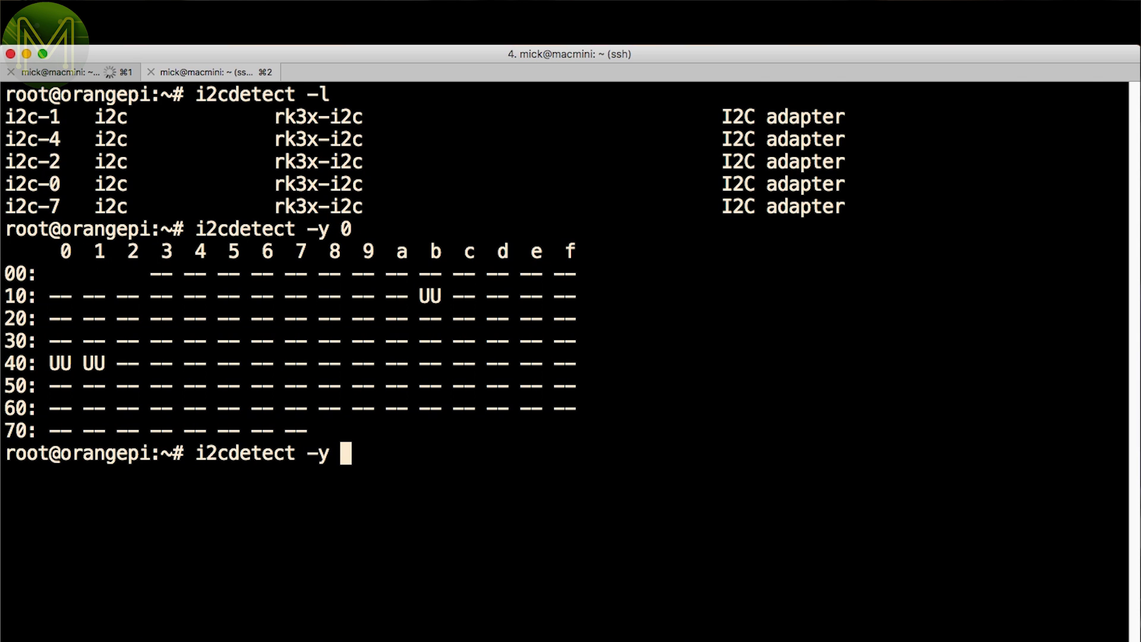
text(1)
key(Return)
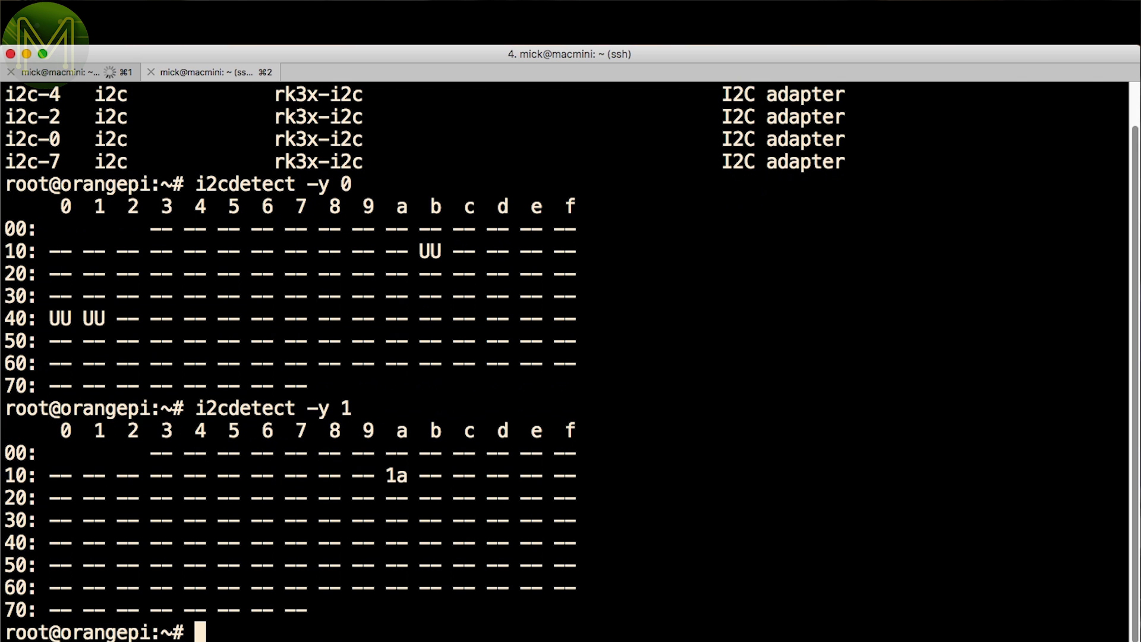
Scan I2C bus 2 with i2cdetect -y 2, stopping the slow scan with Ctrl+C.
key(Up)
key(BackSpace)
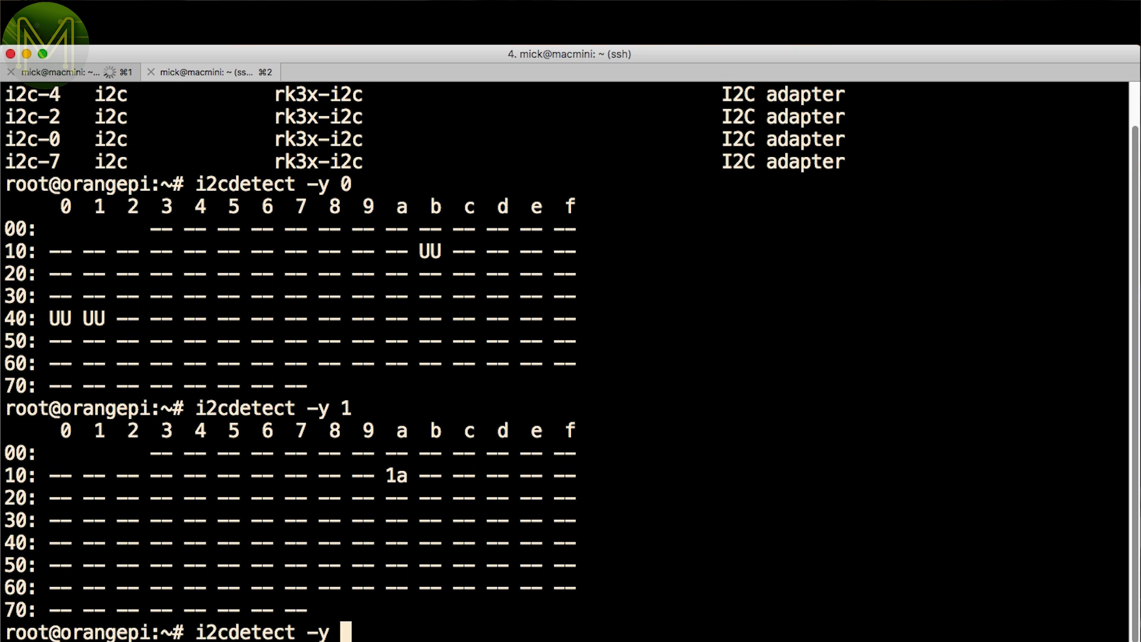
text(2)
key(Return)
key(ctrl+c)
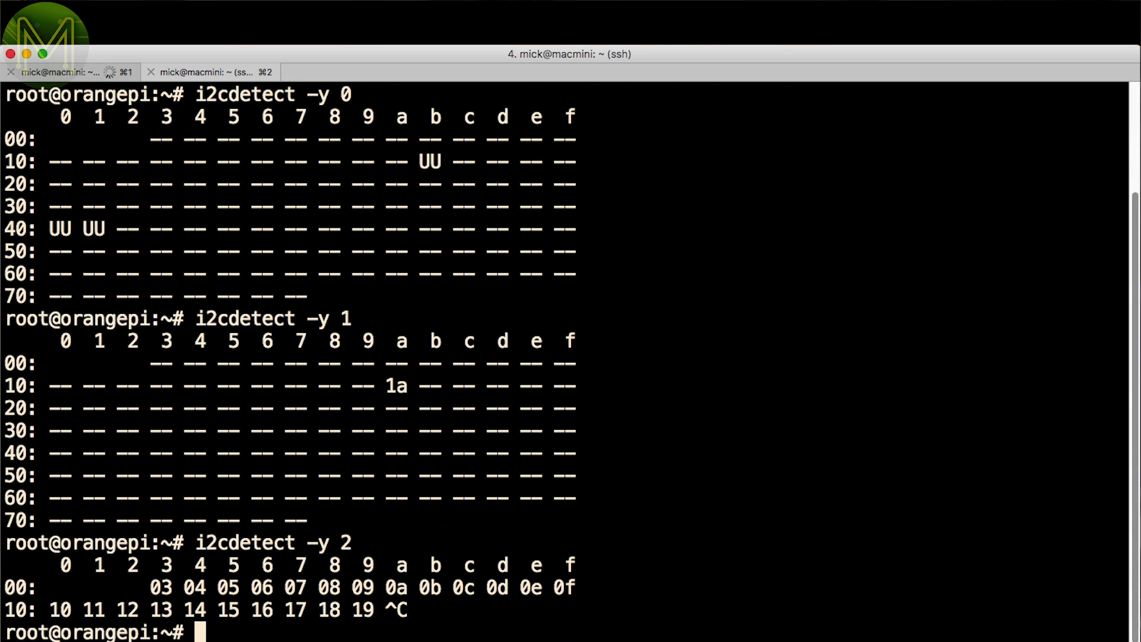
Scan I2C buses 4 and 7 with i2cdetect -y.
key(Up)
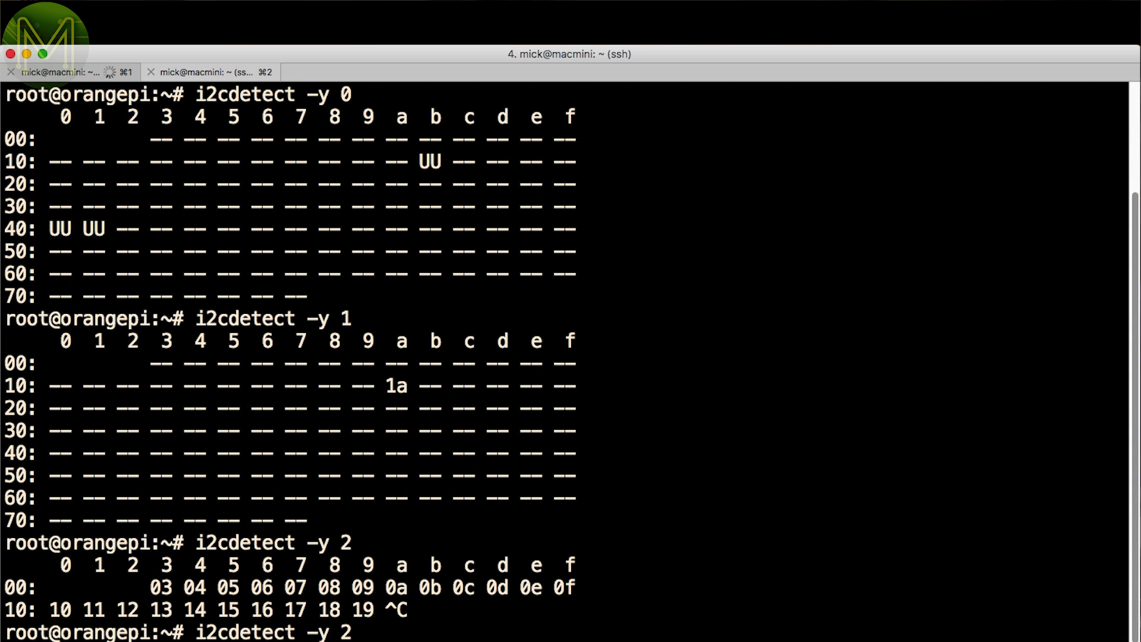
key(BackSpace)
text(4)
key(Return)
key(Up)
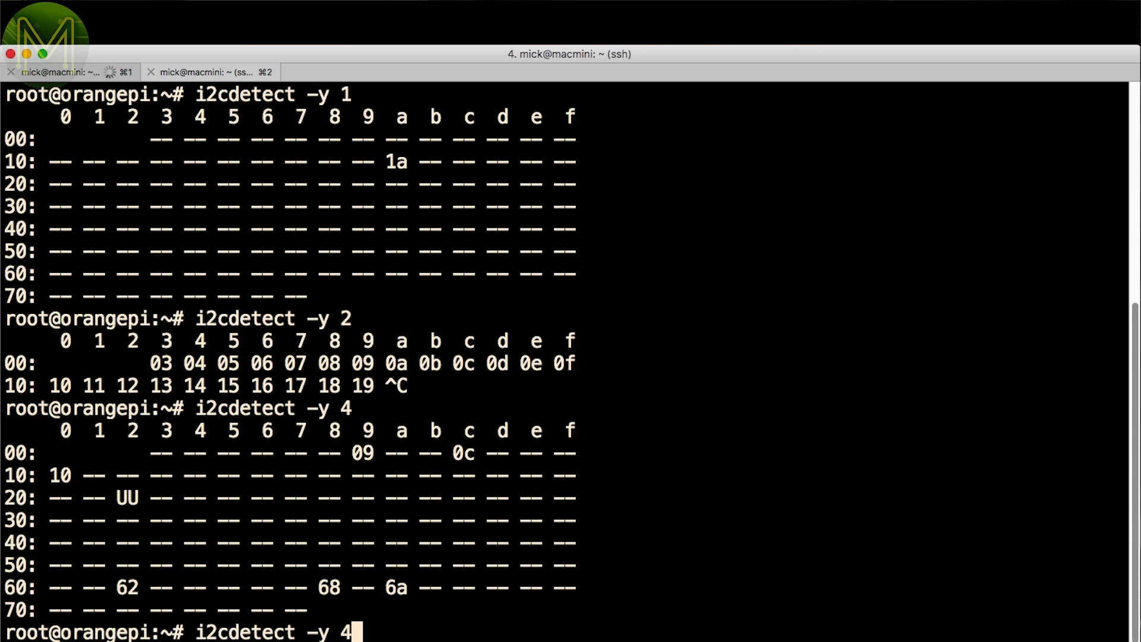
key(BackSpace)
text(7)
key(Return)
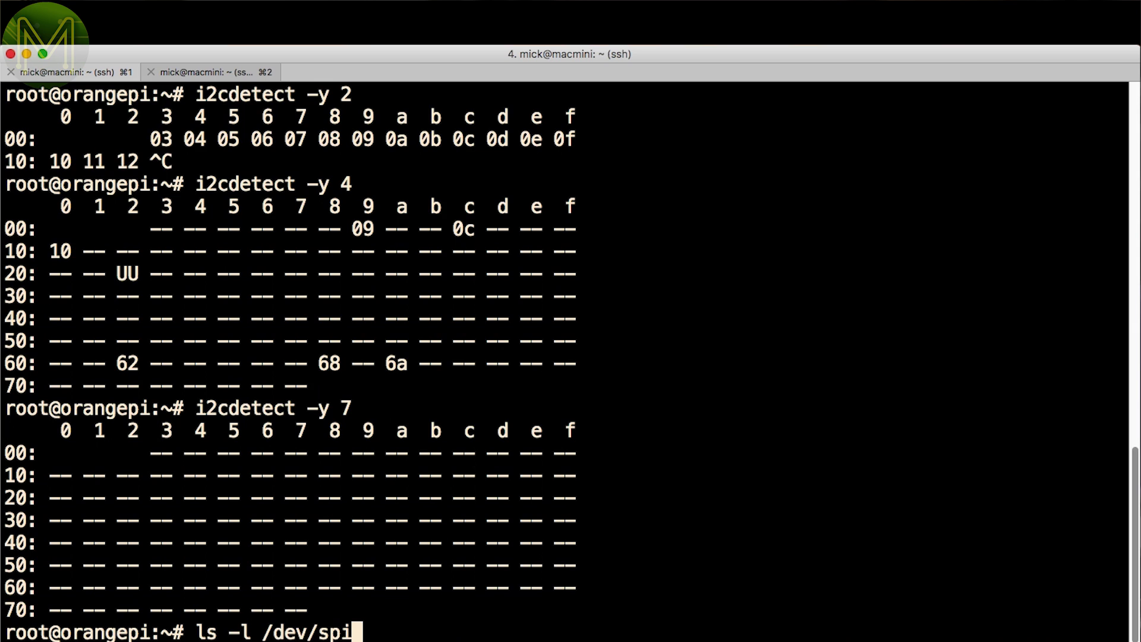
List the board's SPI device nodes under /dev/spi*.
text(*)
key(Return)
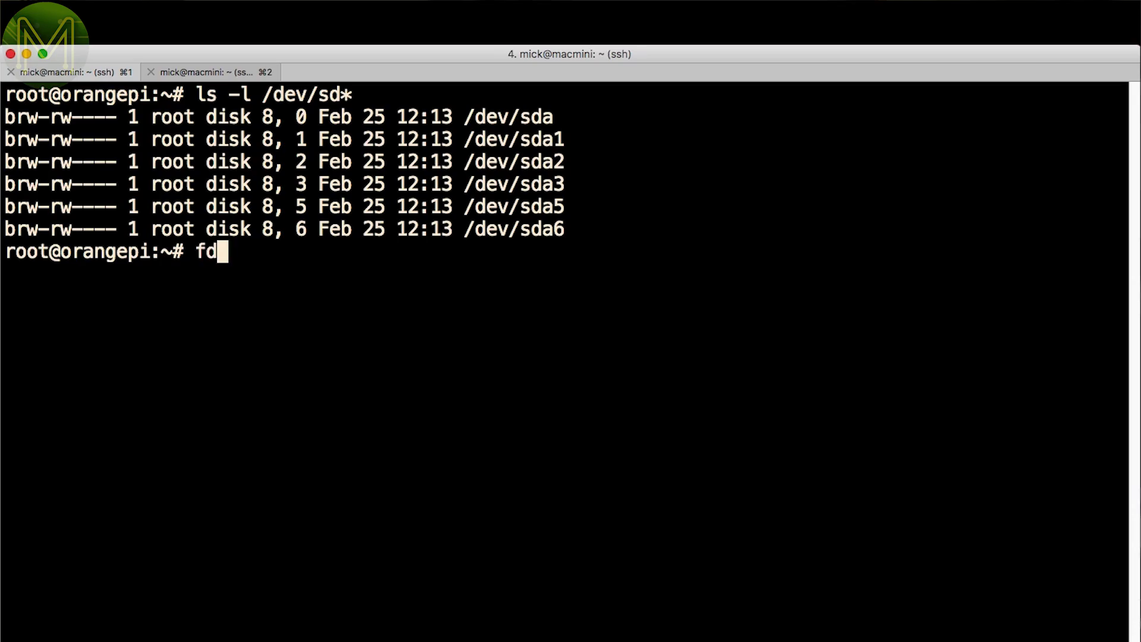
Run fdisk -l /dev/sda, mount /dev/sda6 at /mnt/disk, and check free space with df -h.
text(ev/sda)
key(Return)
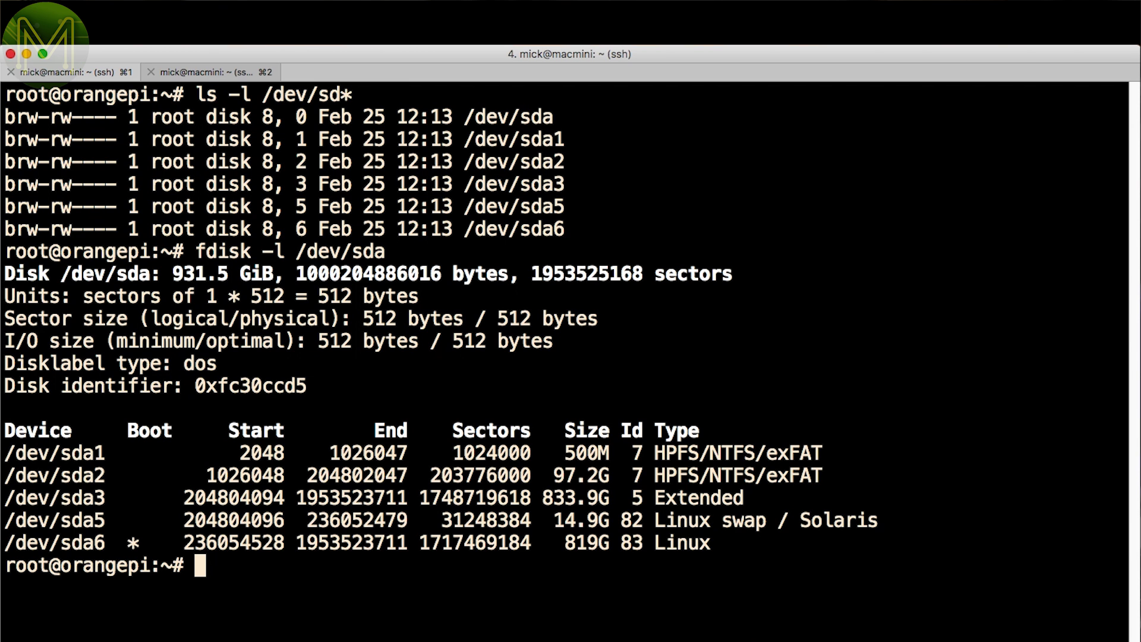
text(mount /dev/sda6 /mnt/disk)
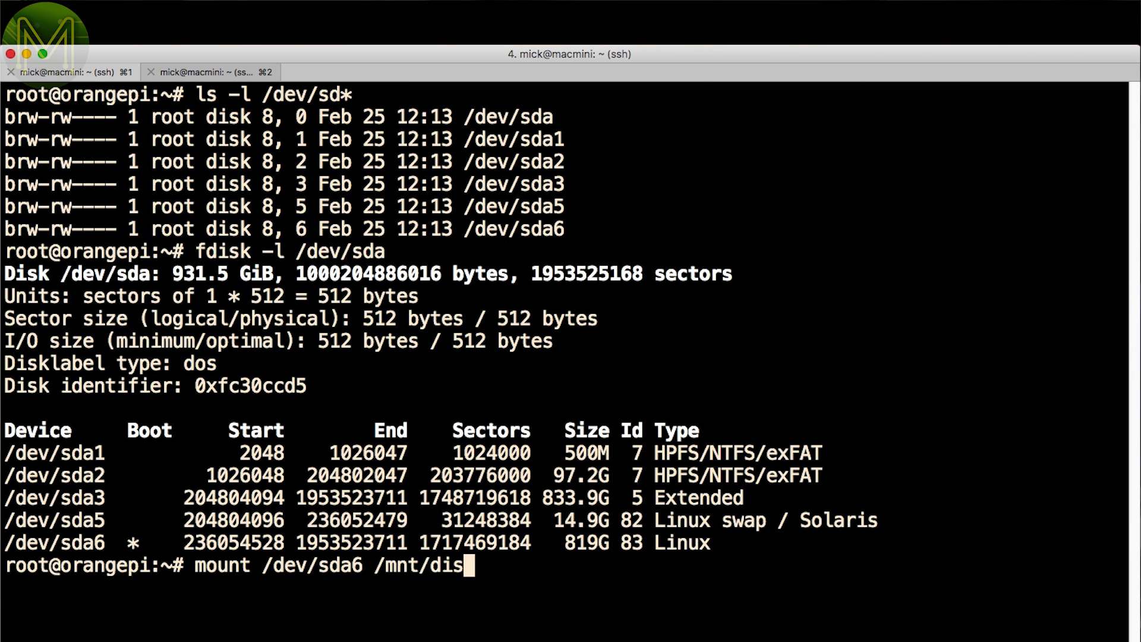
key(Return)
text(df -h)
key(Return)
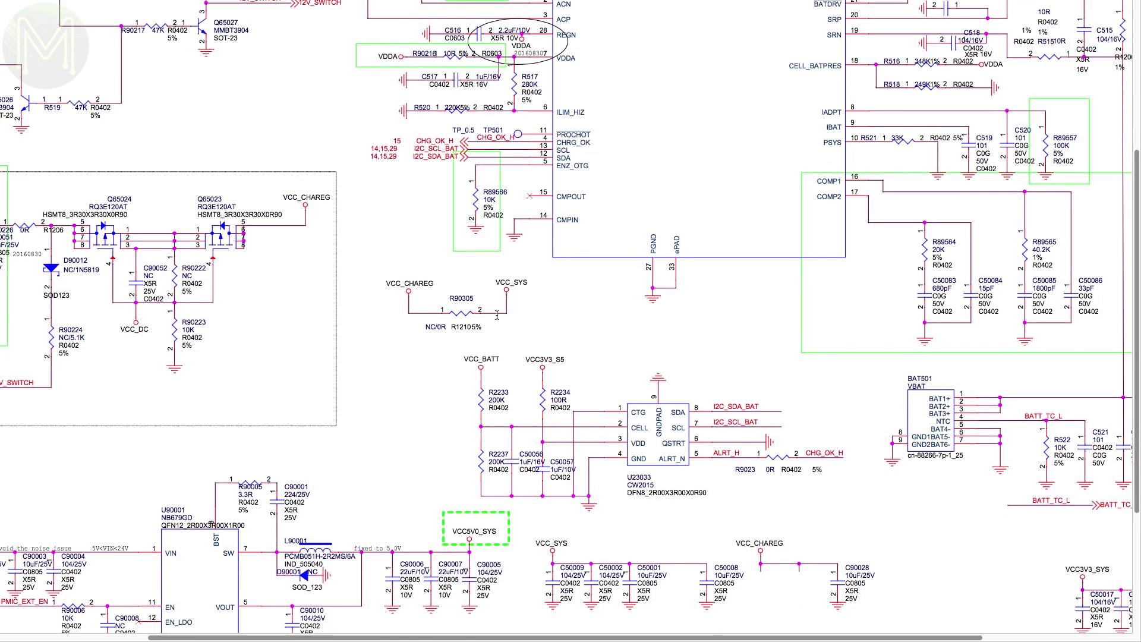
Scroll down the schematic PDF from the Charge page toward the VDD_CPU_B regulator page.
scroll(497, 315, down, 6)
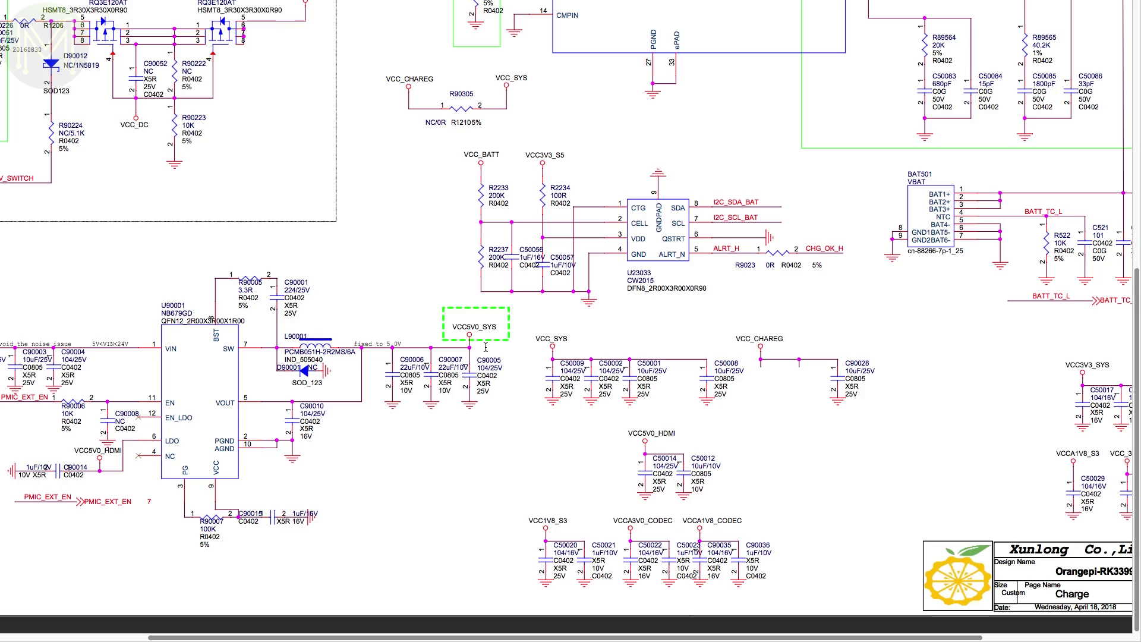
scroll(486, 346, down, 10)
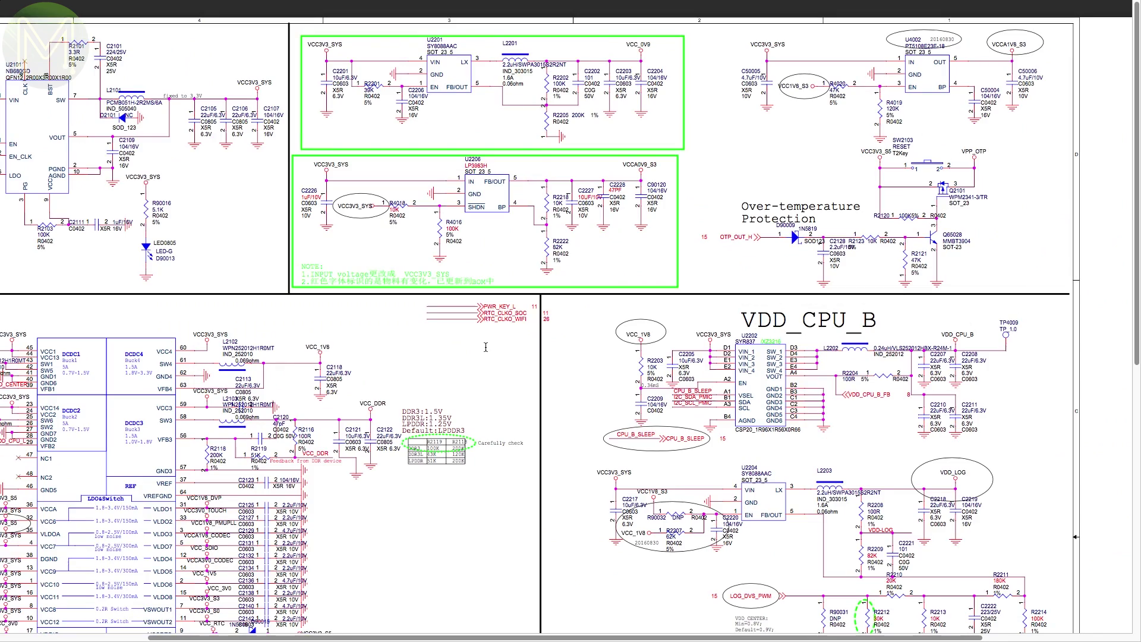